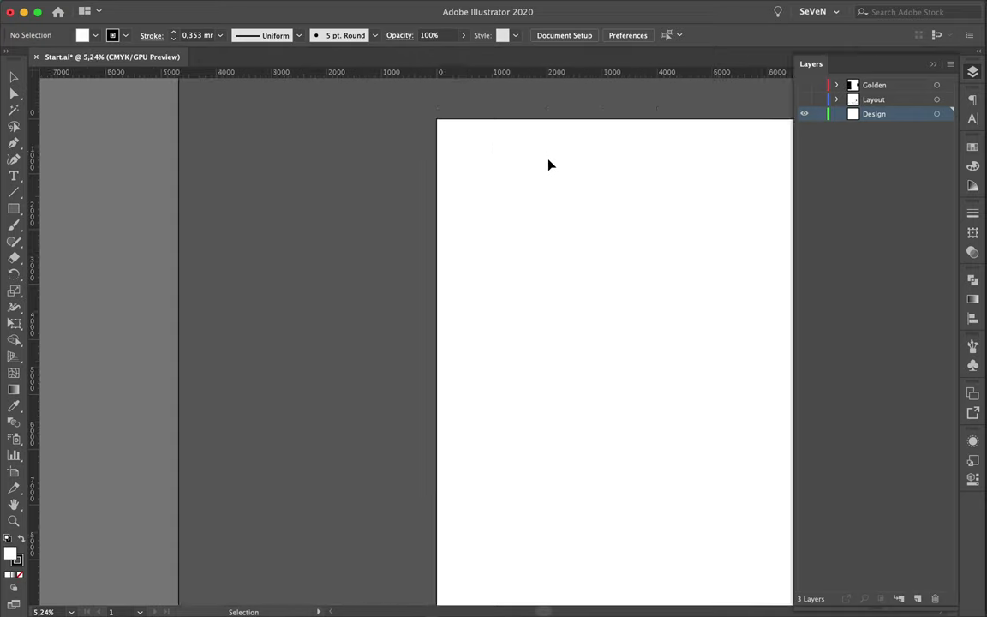
Step: Place a black letter A near the artboard centre and scale it to about 880 pt
scroll(549, 164, "right", 2)
scroll(549, 164, "right", 2)
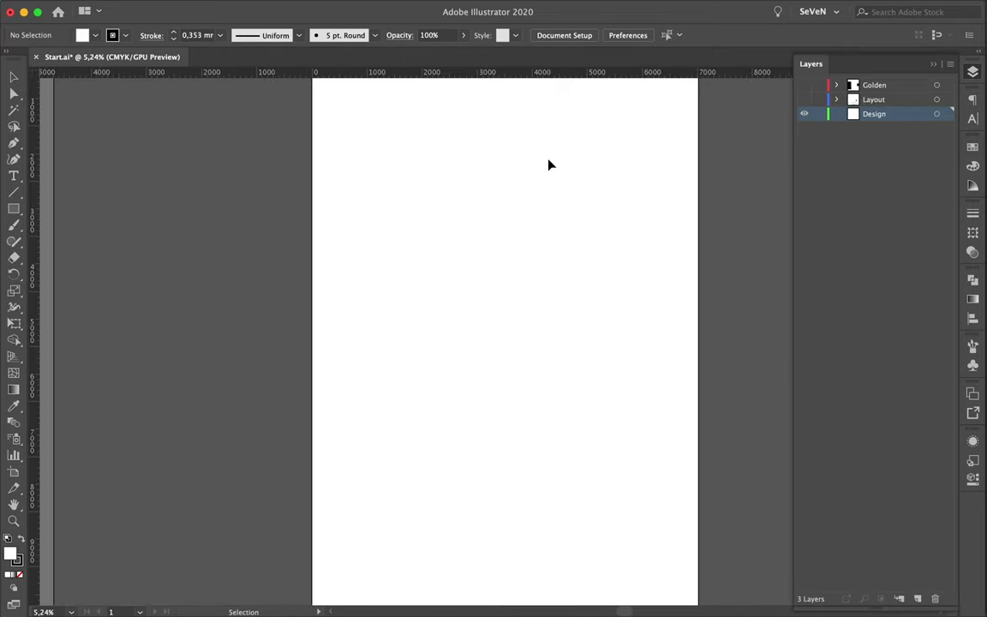
key("t")
left_click(470, 266)
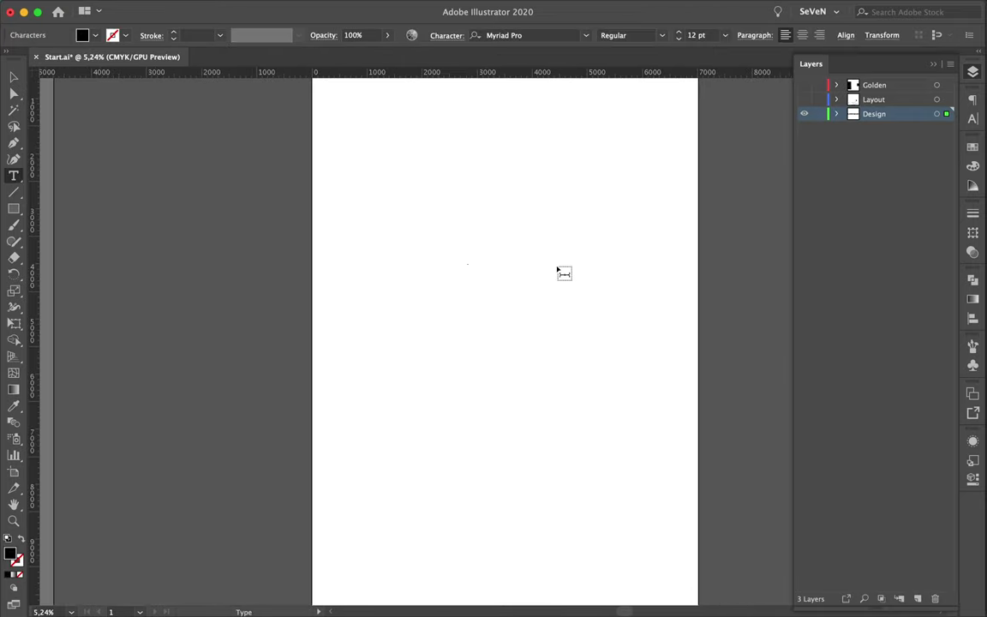
key("Escape")
left_click_drag(469, 273, 610, 403)
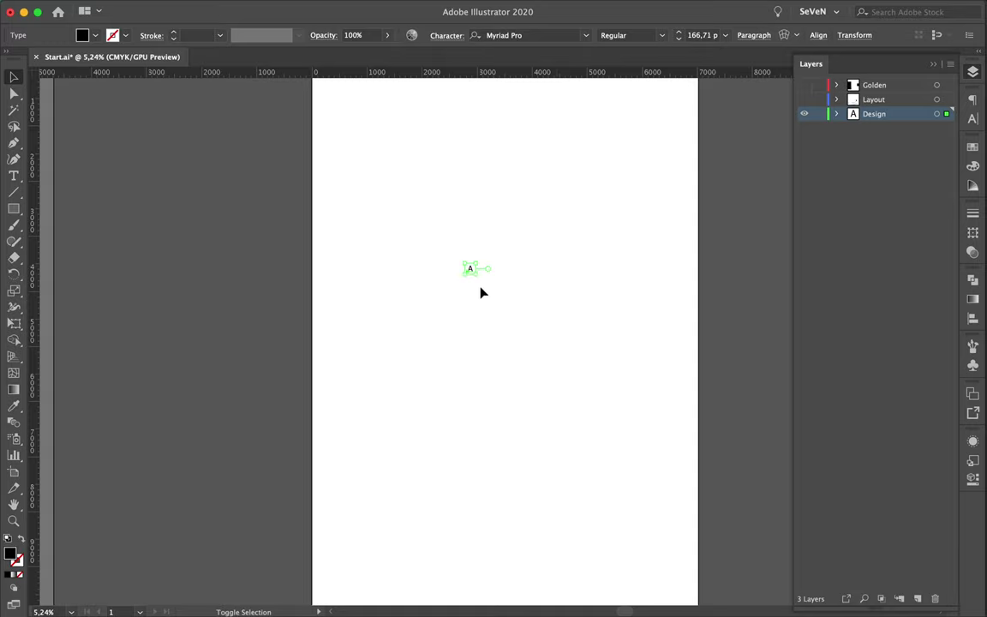
left_click_drag(477, 276, 525, 324)
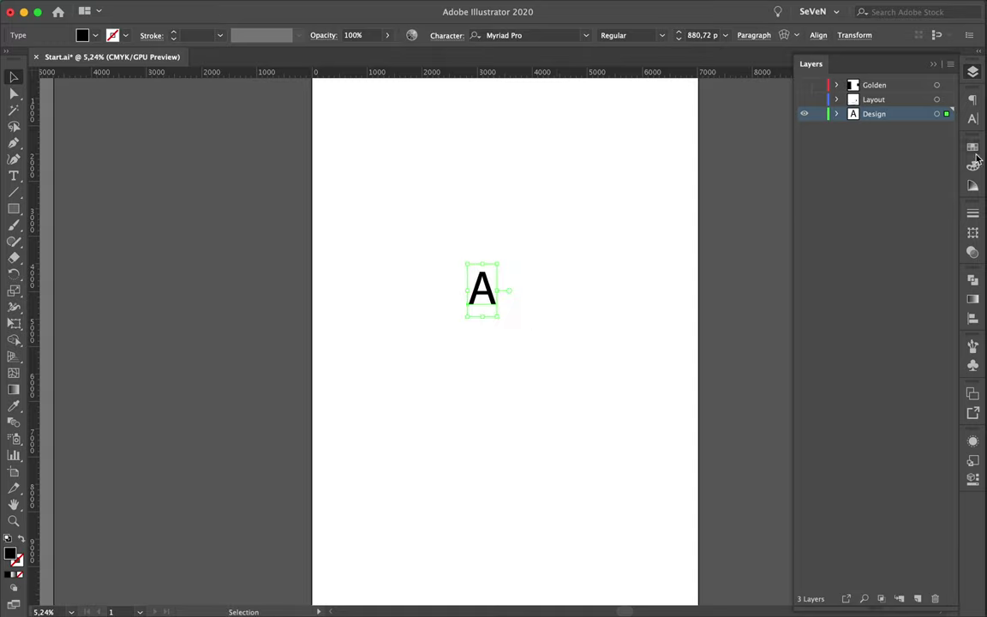
Step: Set the A's font to Molde Compressed-Thin
left_click(972, 121)
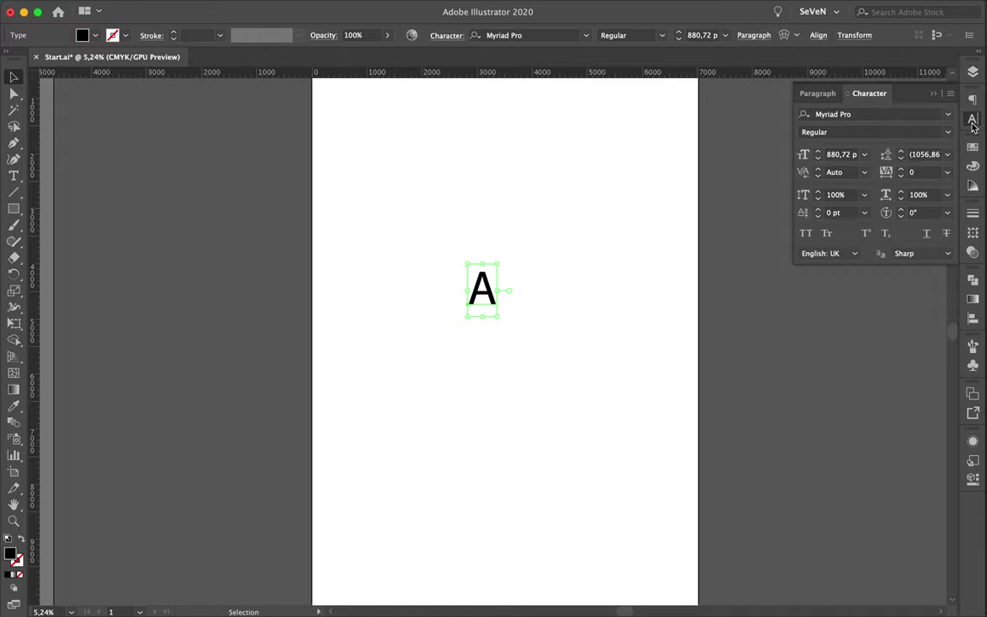
left_click(885, 115)
type("molde")
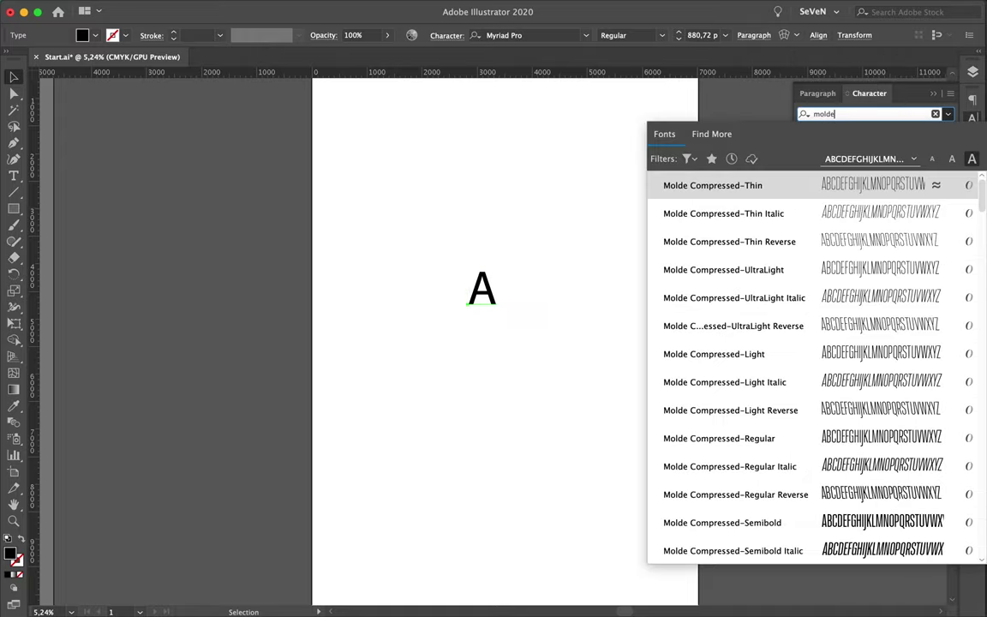
key("Return")
left_click(581, 239)
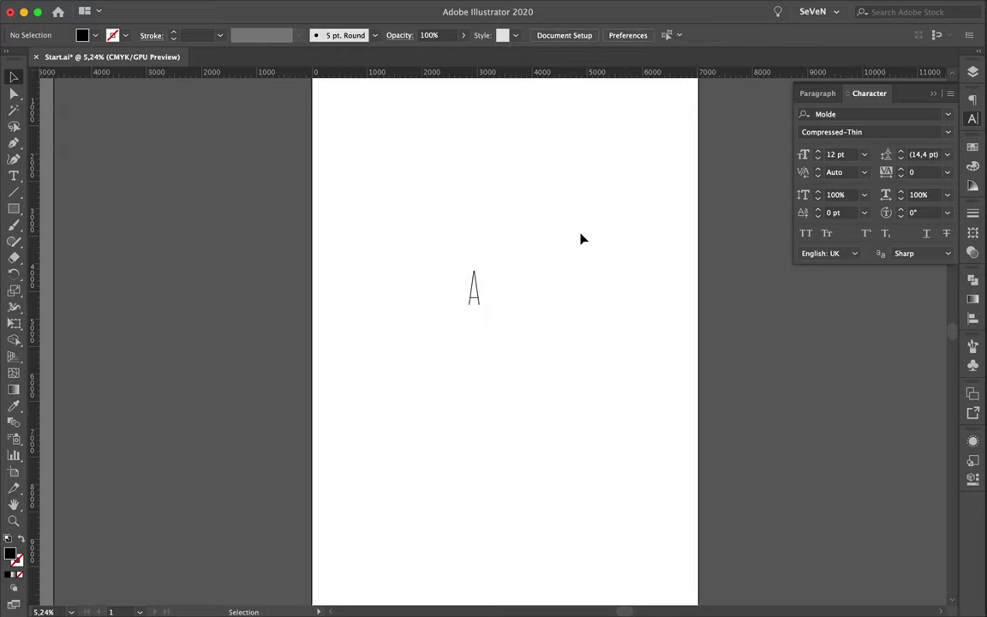
Step: Duplicate the A, set the copy to Molde Medium, and move it higher
mouse_move(474, 289)
left_mouse_down()
mouse_move(367, 313)
mouse_move(413, 269)
left_mouse_up()
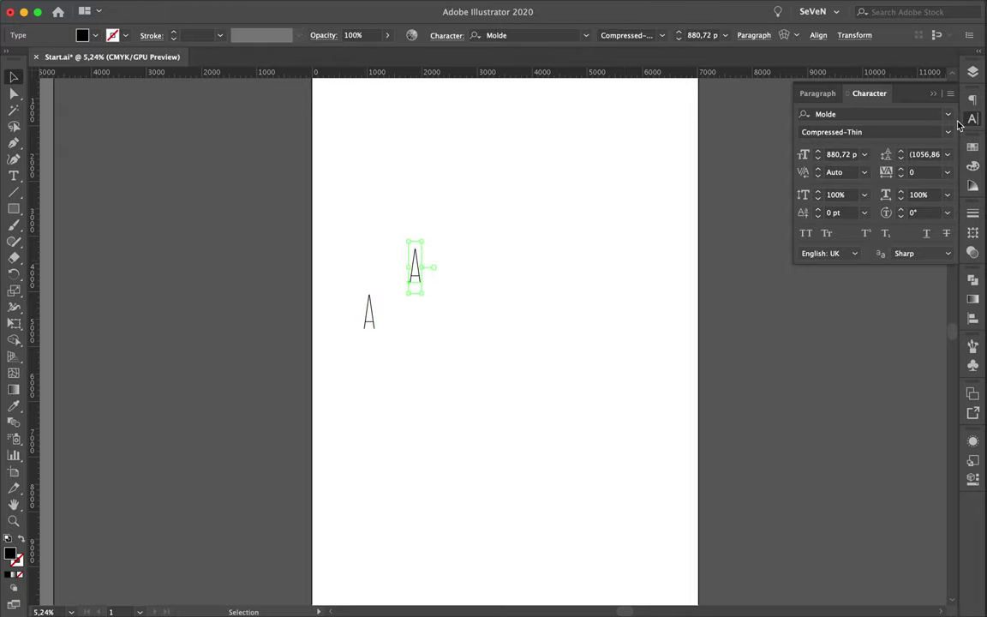
left_click(861, 131)
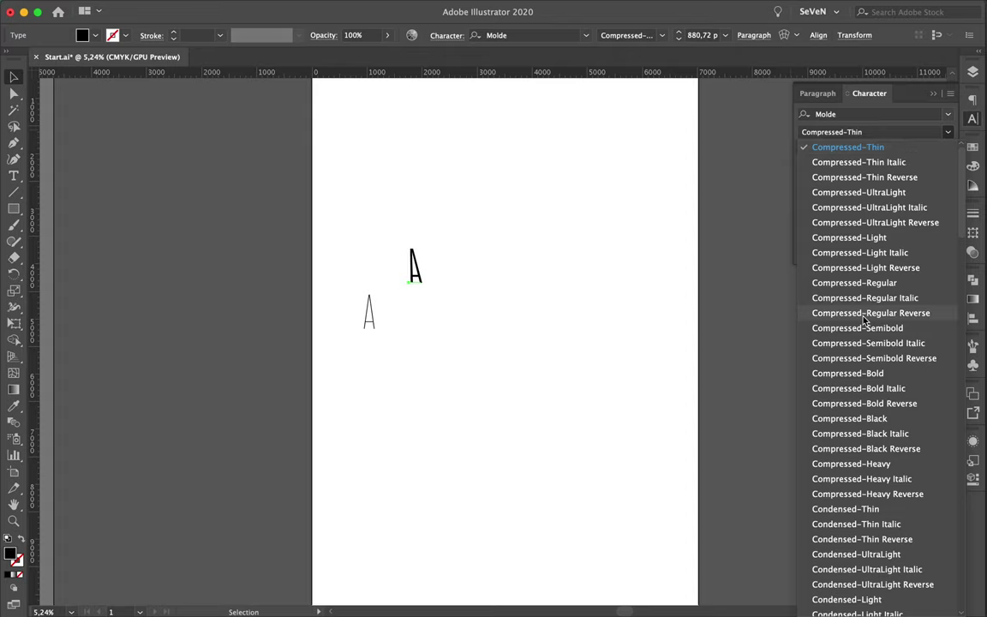
scroll(863, 319, "down", 5)
scroll(863, 320, "down", 10)
scroll(864, 320, "down", 2)
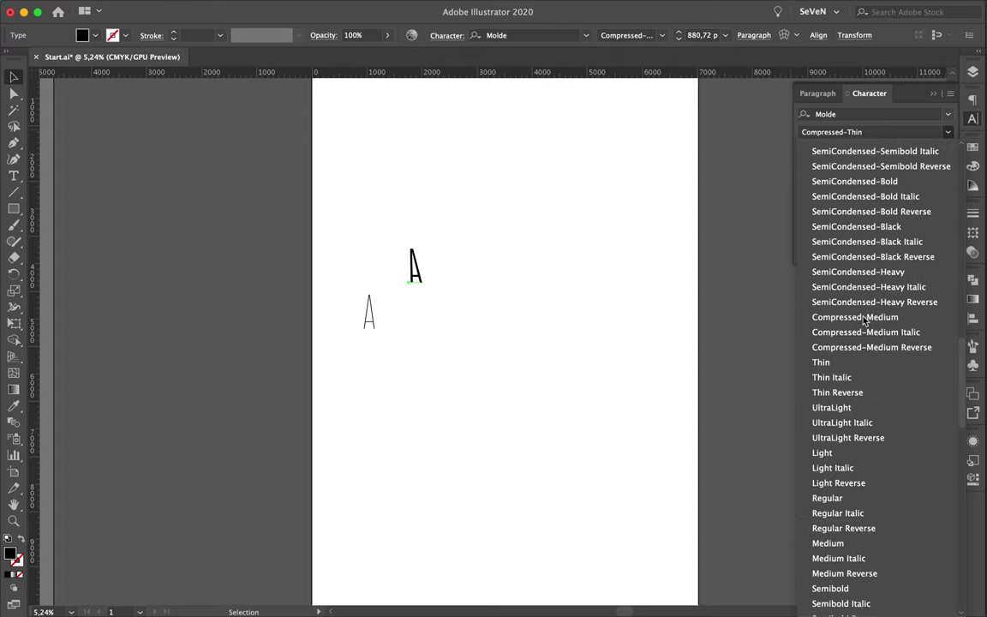
scroll(863, 320, "down", 3)
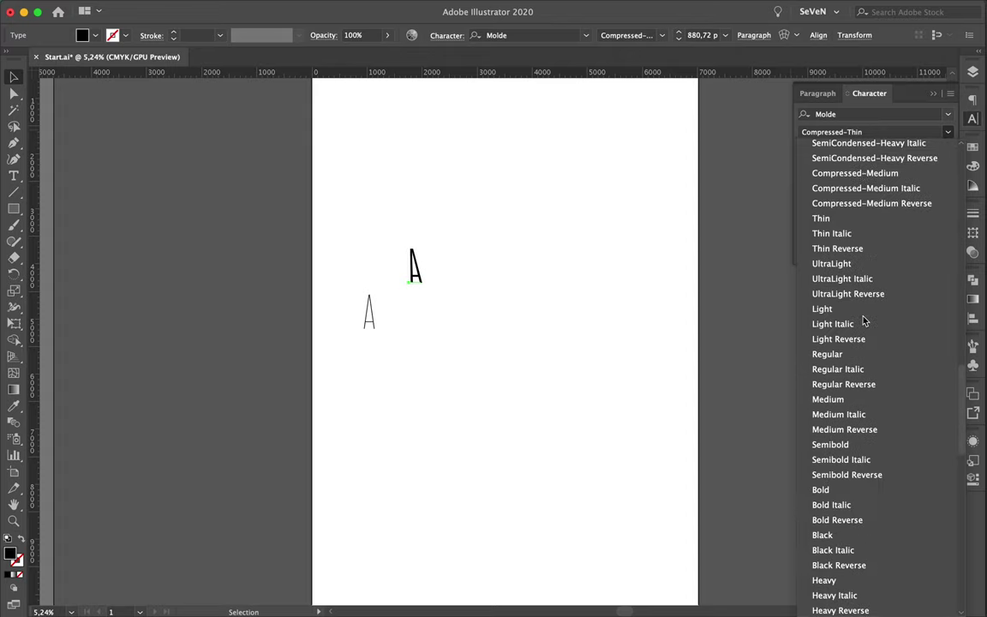
left_click(852, 401)
left_click(599, 310)
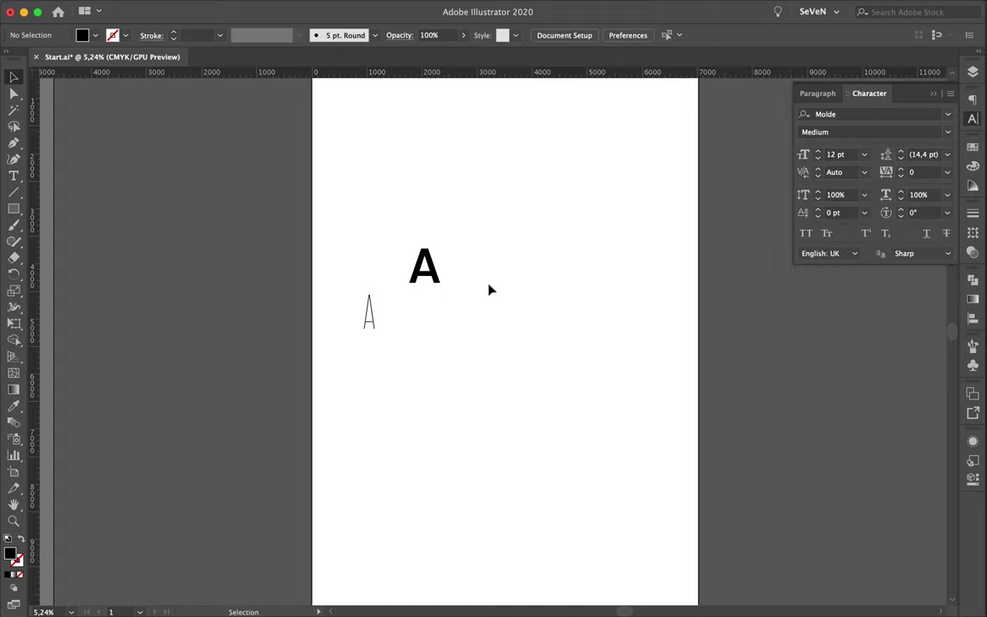
left_click_drag(435, 276, 436, 230)
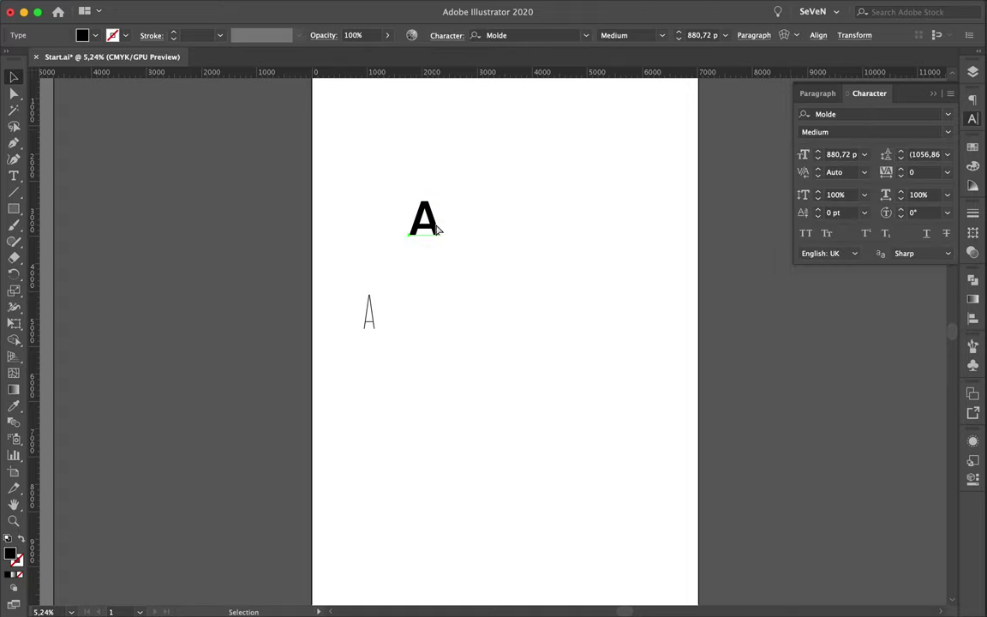
Step: Nudge the Molde Medium A and expand it into outlines (Object, Fill)
key("v")
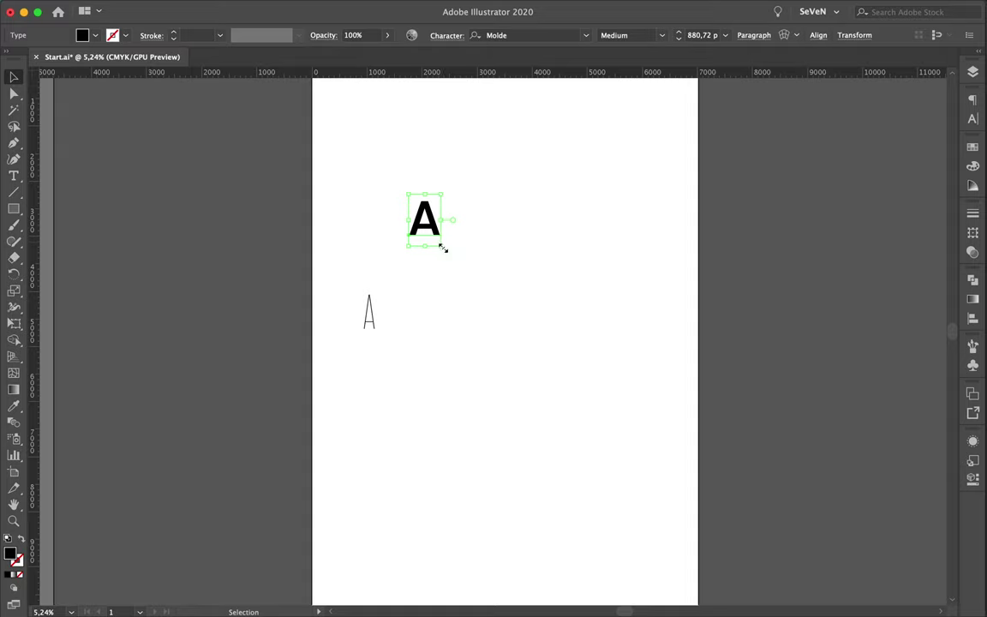
left_click_drag(443, 247, 459, 270)
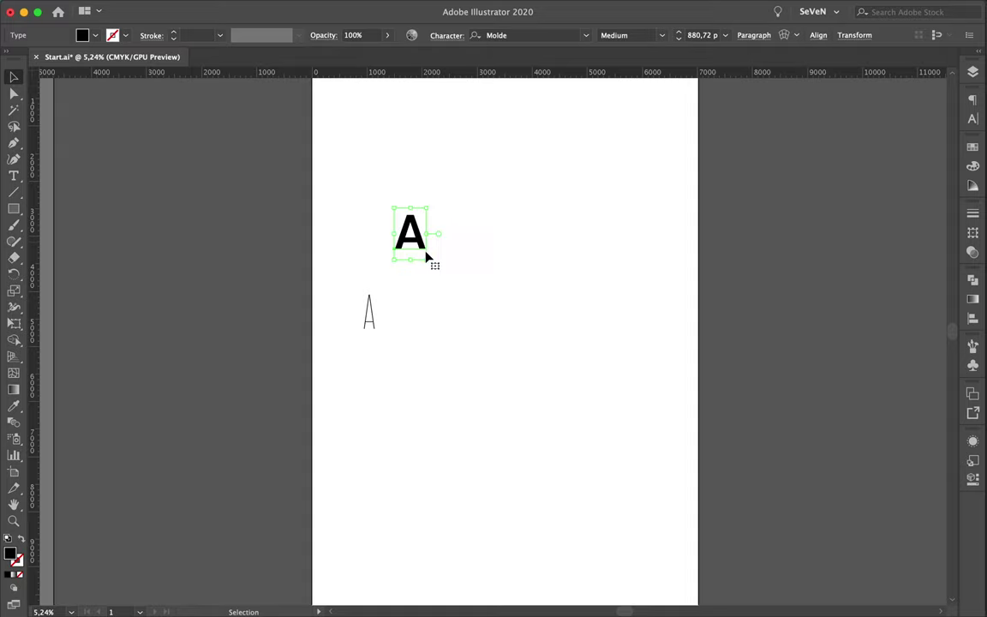
left_click(170, 7)
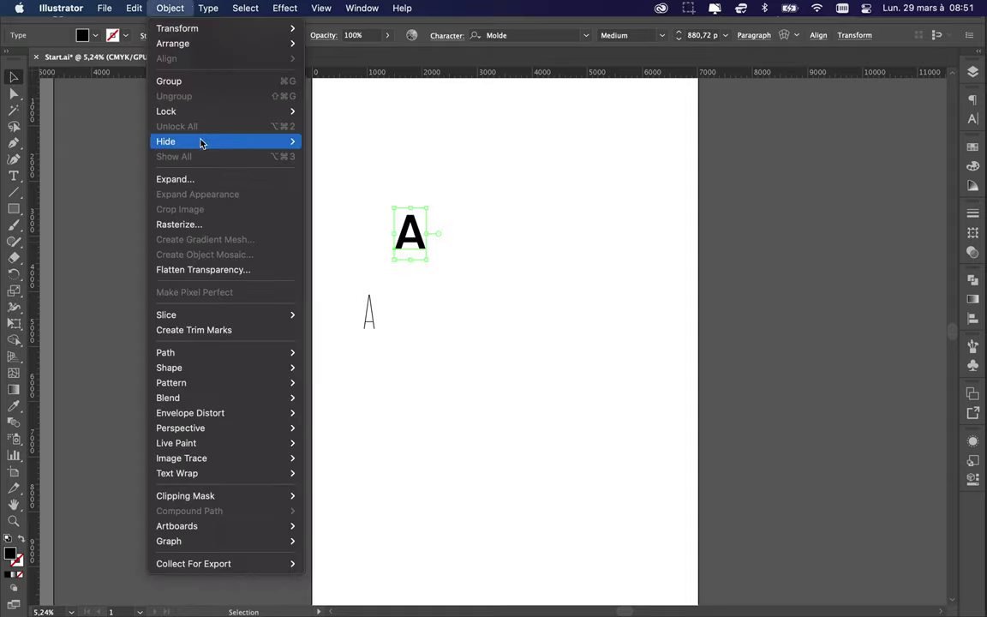
left_click(204, 178)
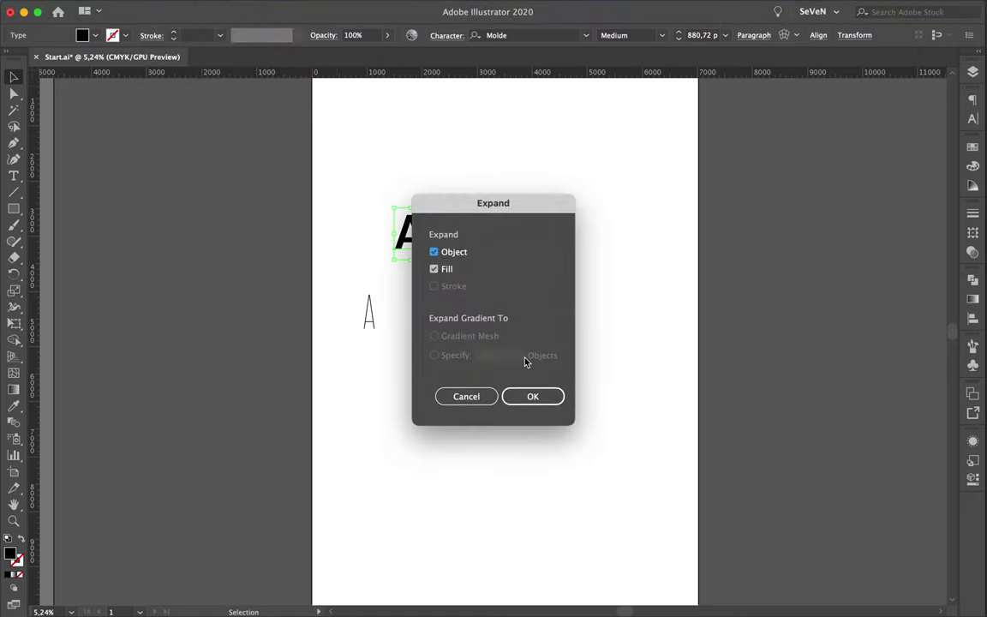
left_click(535, 396)
Step: Enlarge the outlined A about 2.5 times and delete the small thin A
mouse_move(431, 251)
left_mouse_down()
mouse_move(476, 285)
mouse_move(440, 246)
mouse_move(572, 257)
left_mouse_up()
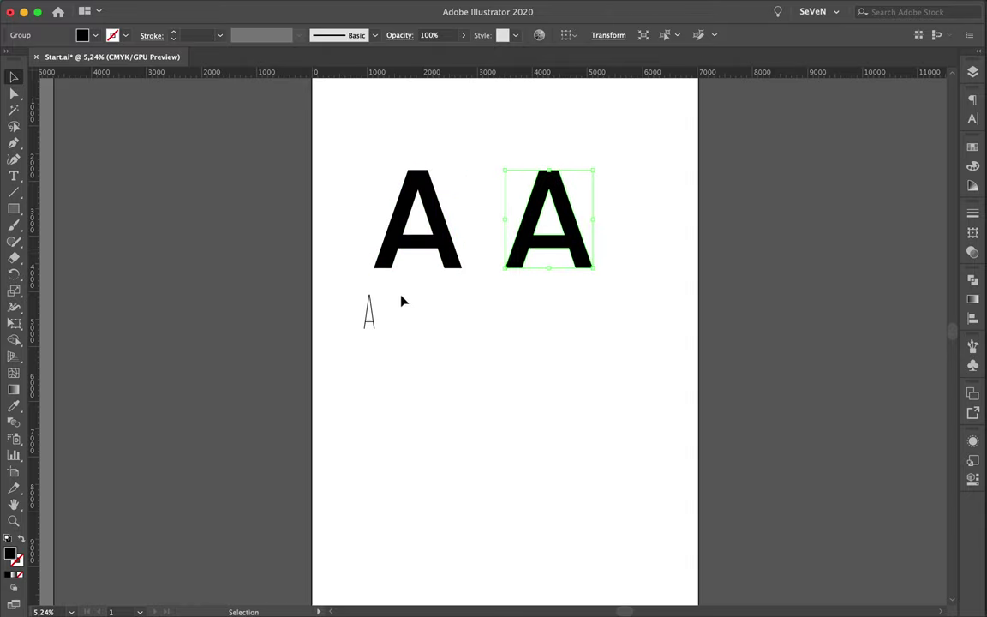
left_click(370, 313)
key("Delete")
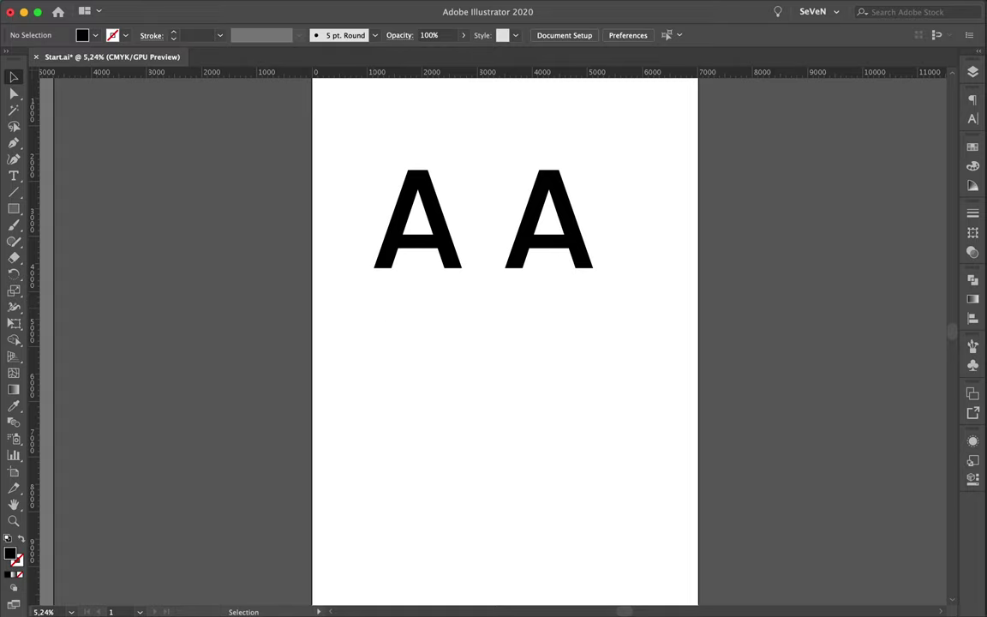
Step: Paste back the small A and set its style to Molde Expanded-Medium
key("super+t")
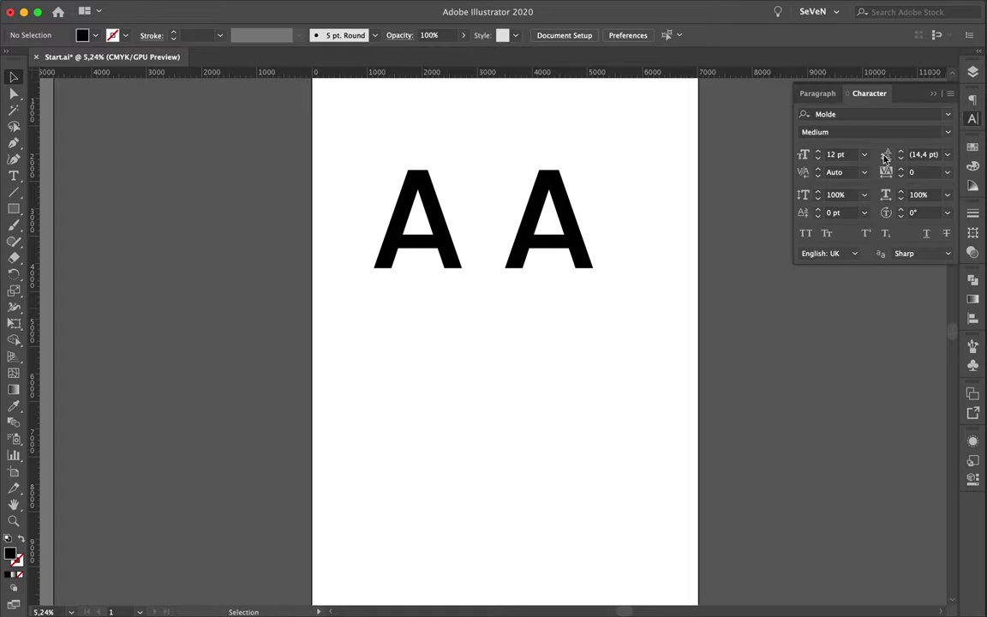
left_click(572, 236)
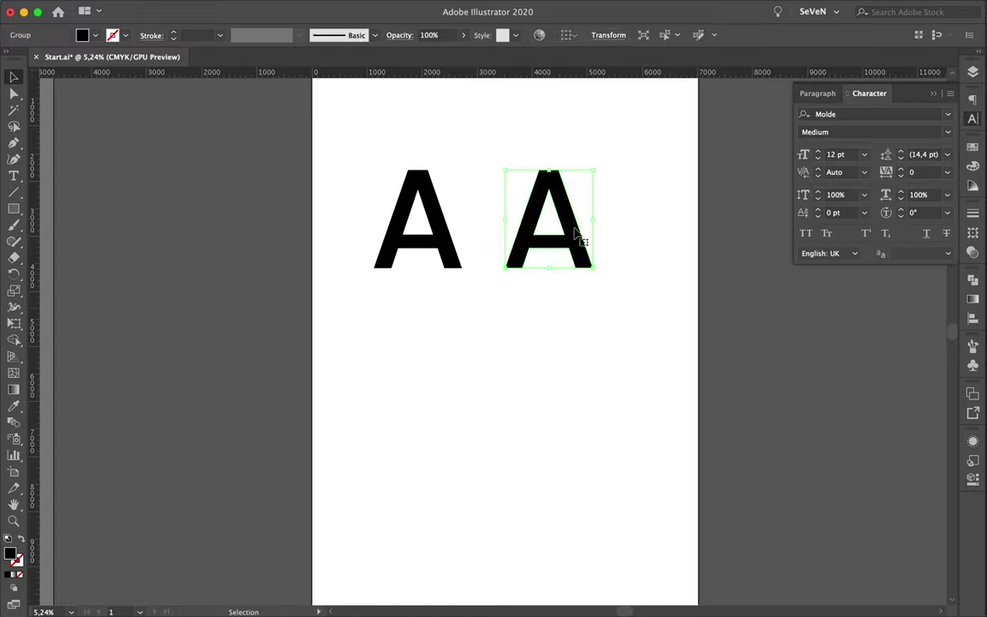
left_click(527, 343)
key("t")
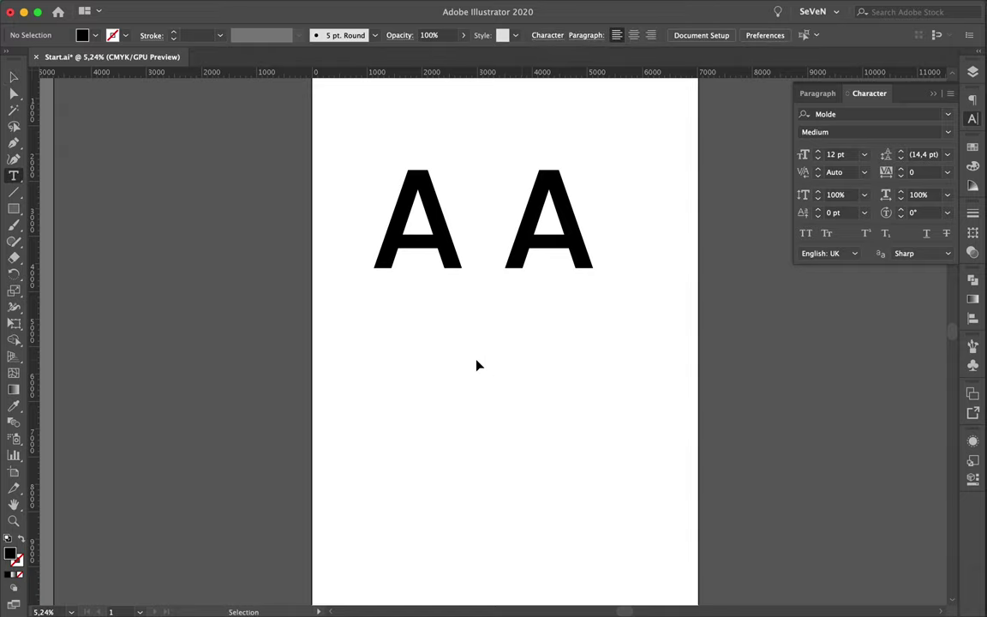
key("super+v")
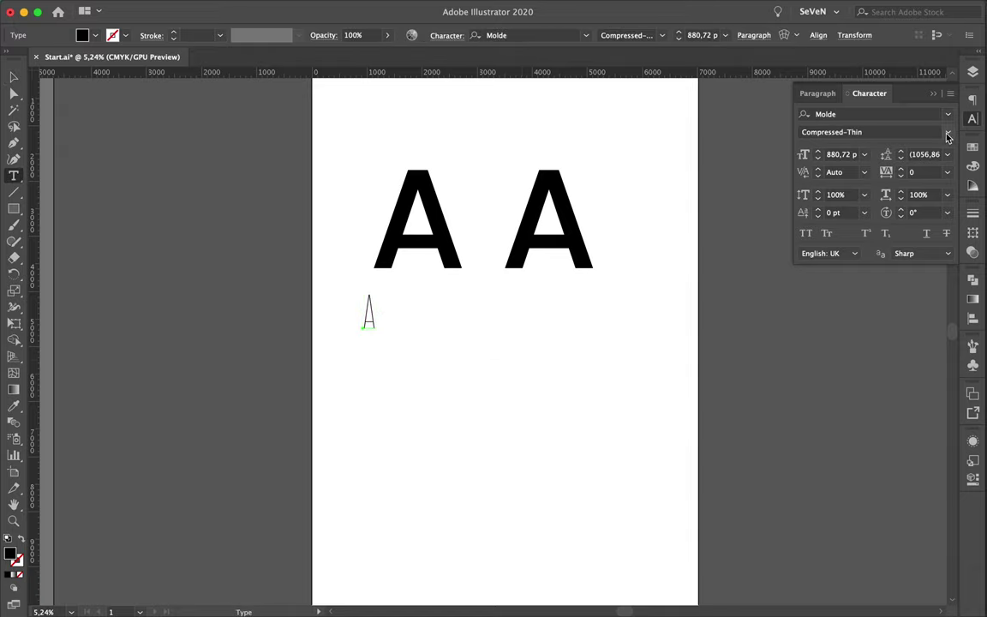
left_click(948, 137)
scroll(863, 437, "down", 10)
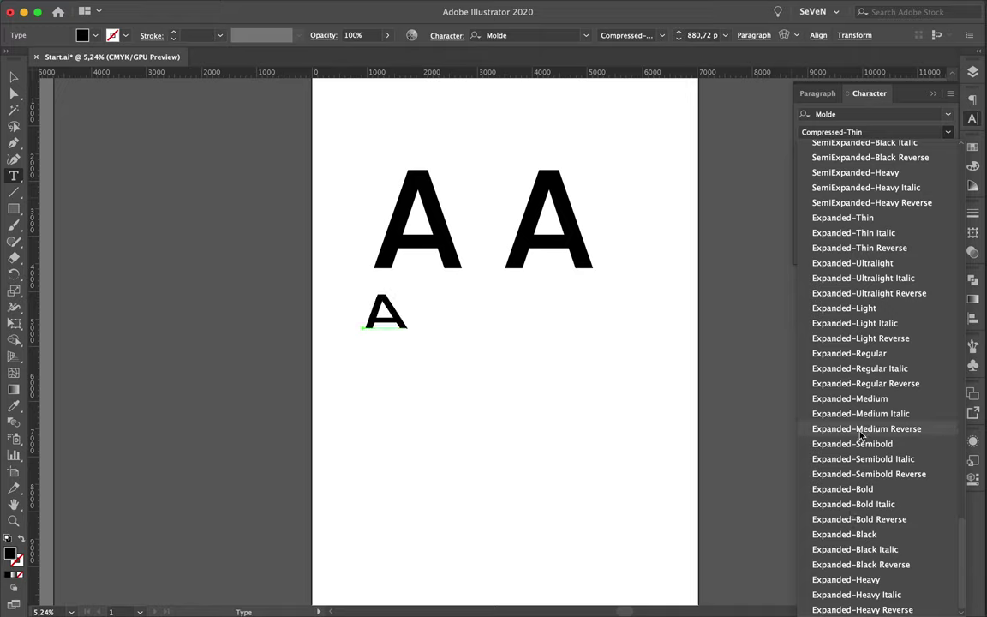
left_click(866, 400)
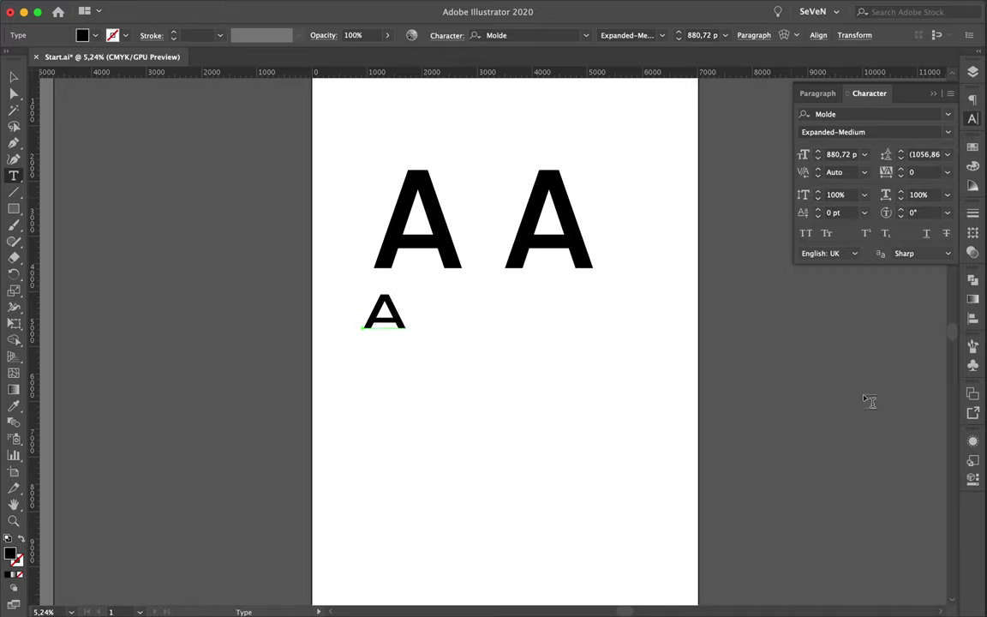
key("Escape")
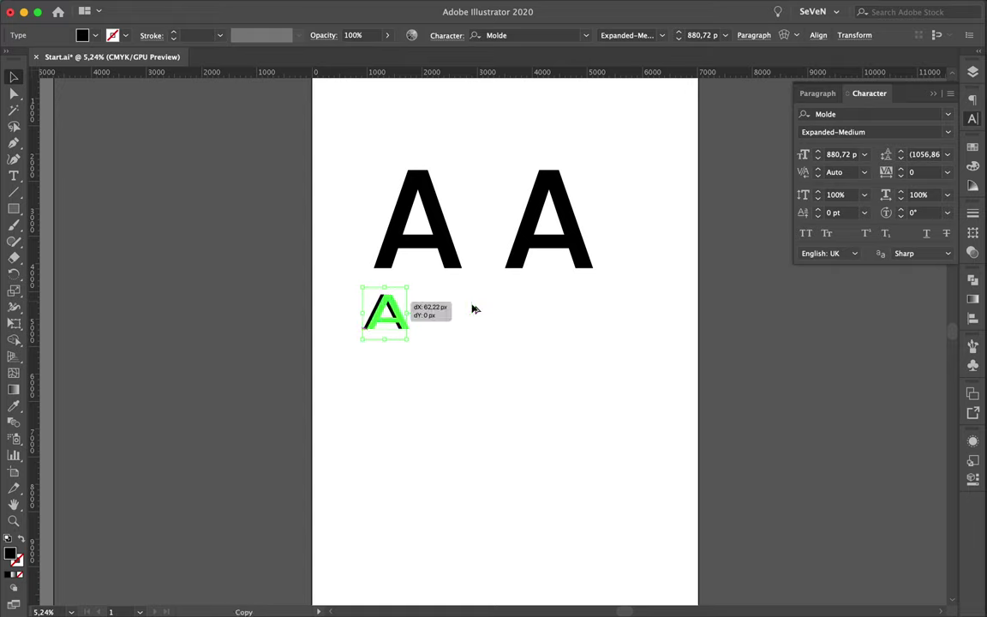
Step: Duplicate the small A, expand it into shapes, and rotate it 180° as the nose
left_click_drag(382, 307, 496, 317)
left_click(170, 8)
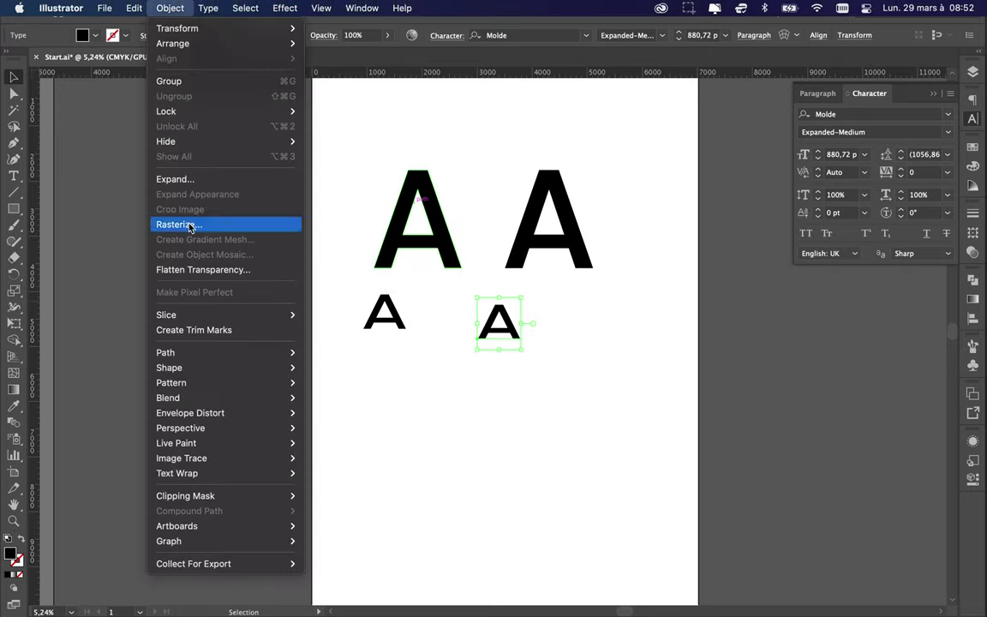
left_click(195, 179)
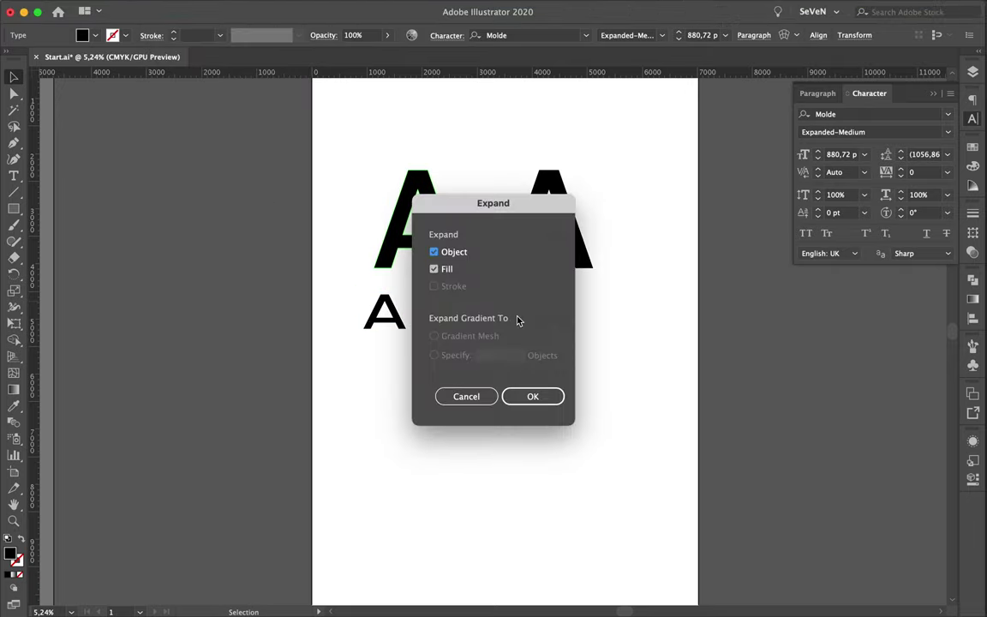
left_click(531, 396)
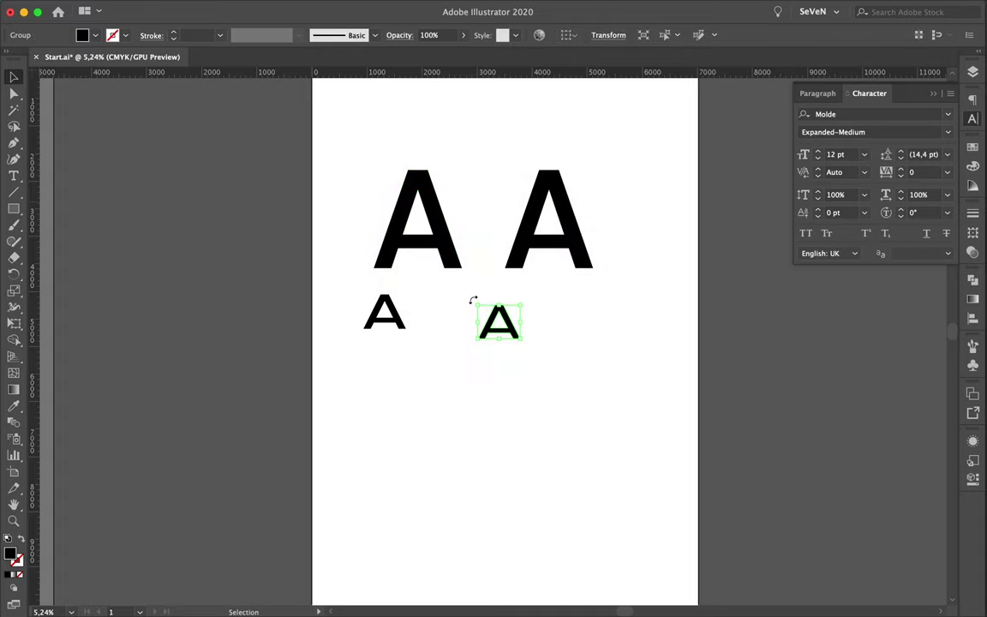
left_click_drag(471, 298, 600, 411)
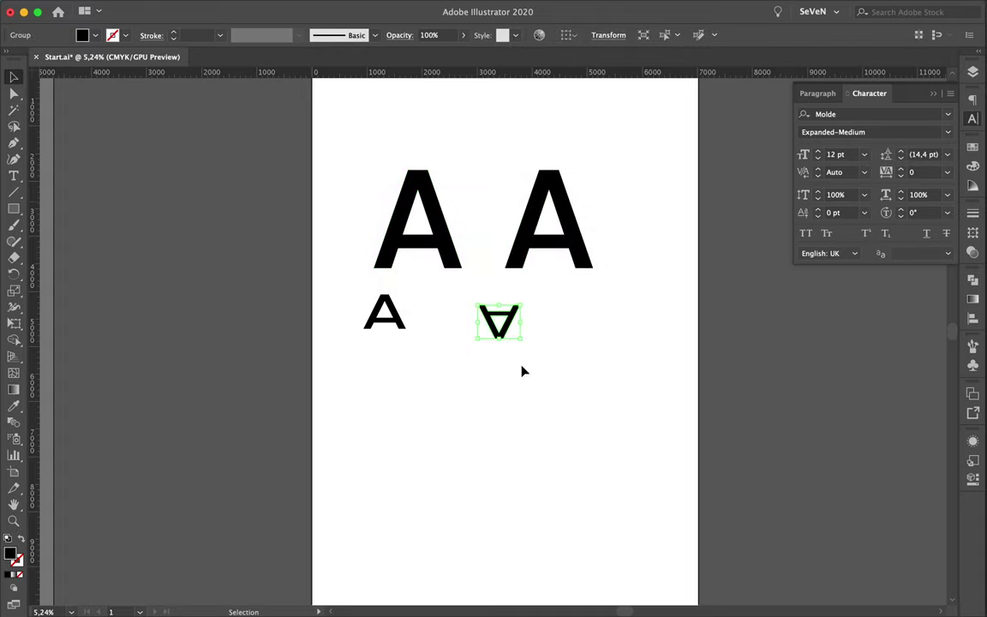
Step: Copy the inverted A lower, enlarge it into the mouth, and park the spare A off-page
mouse_move(500, 328)
left_mouse_down()
mouse_move(482, 308)
mouse_move(489, 368)
left_mouse_up()
left_click(486, 381)
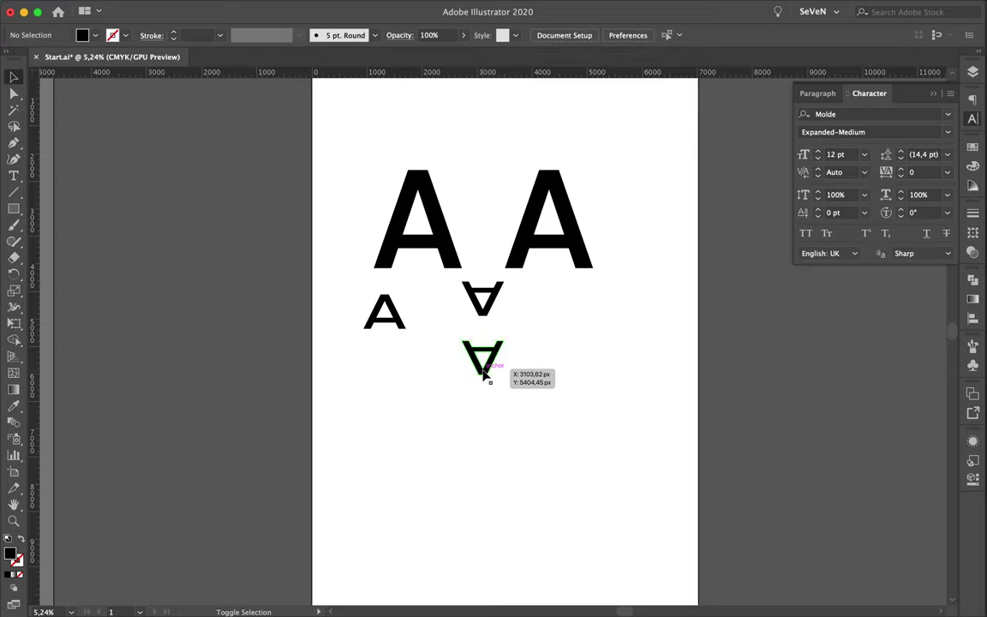
left_click(484, 381)
mouse_move(484, 375)
left_mouse_down()
mouse_move(492, 463)
mouse_move(490, 440)
mouse_move(494, 447)
left_mouse_up()
left_click_drag(521, 380, 518, 440)
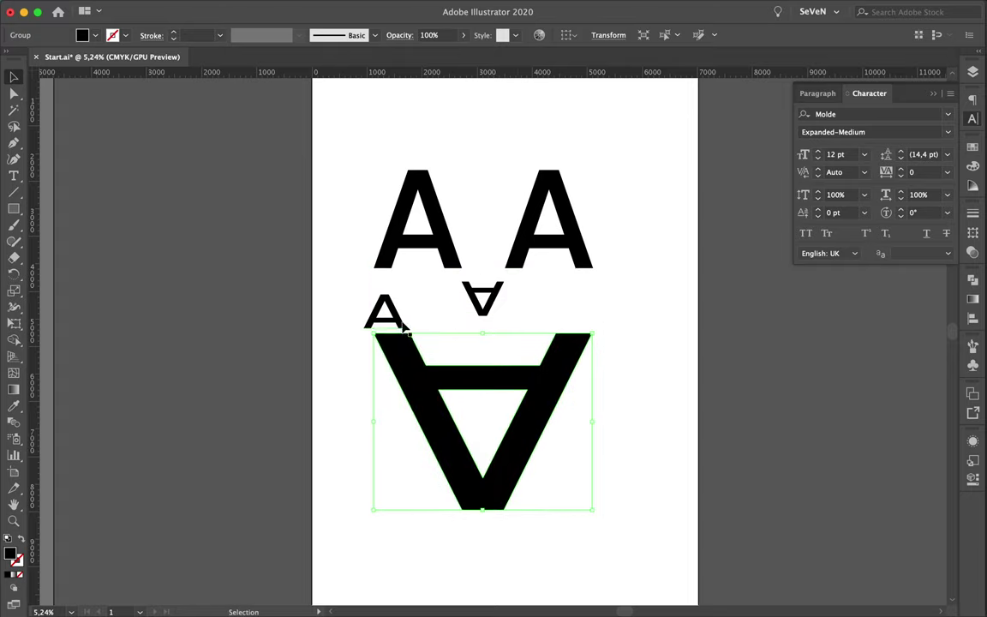
left_click_drag(385, 314, 770, 348)
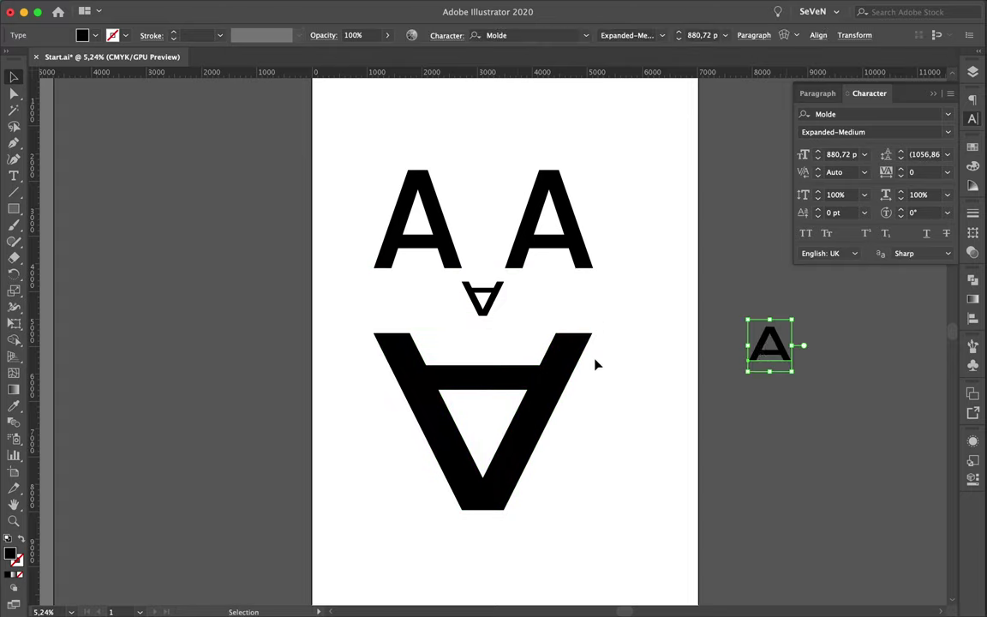
Step: Centre the two A eyes horizontally relative to the artboard
scroll(597, 365, "down", 2)
scroll(597, 365, "down", 1)
left_click_drag(479, 221, 570, 257)
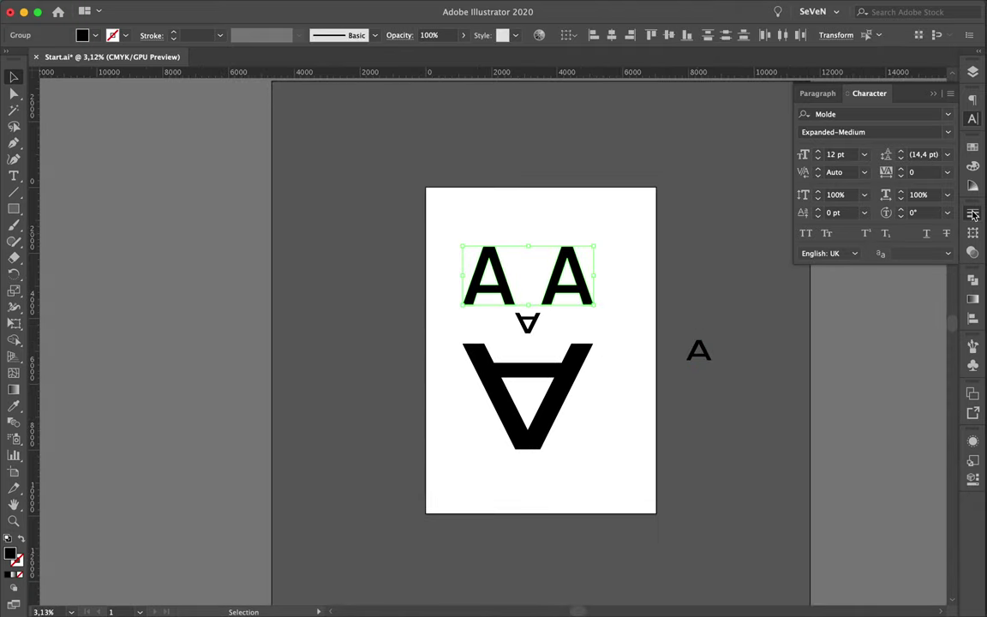
left_click(973, 213)
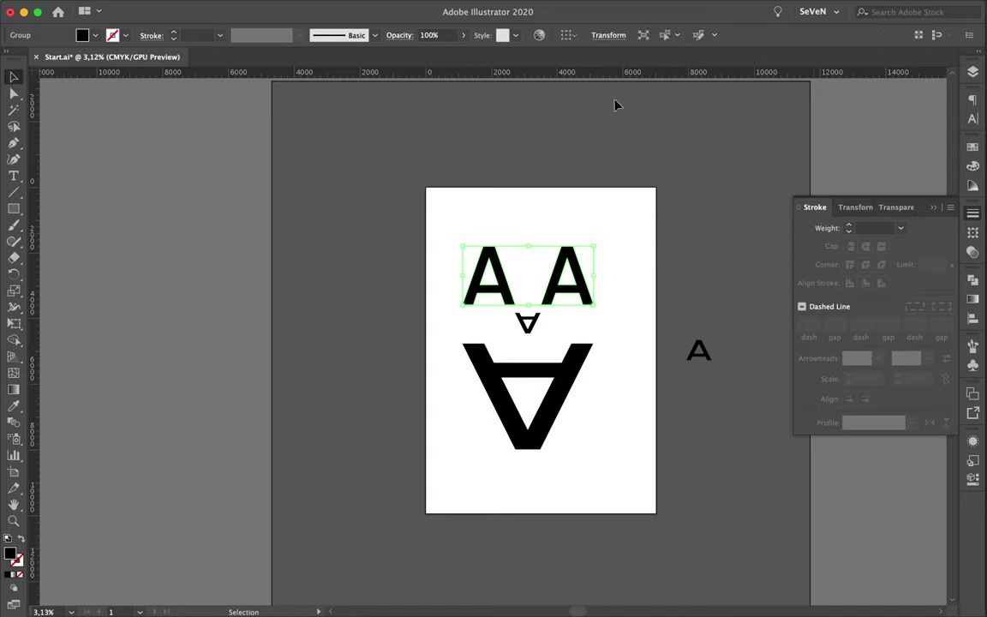
left_click(972, 318)
left_click(936, 388)
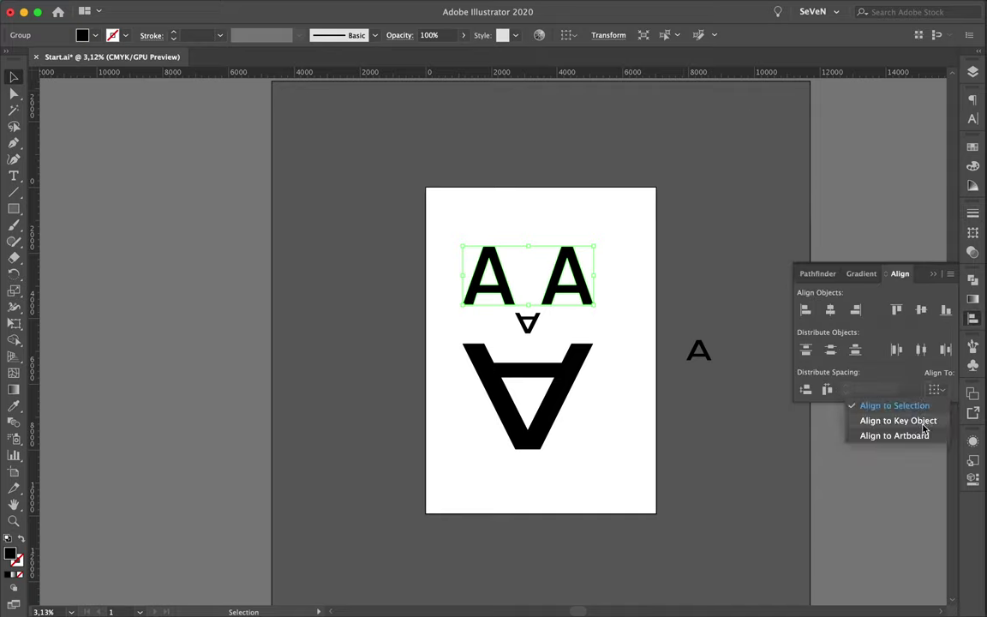
left_click(923, 436)
left_click(831, 309)
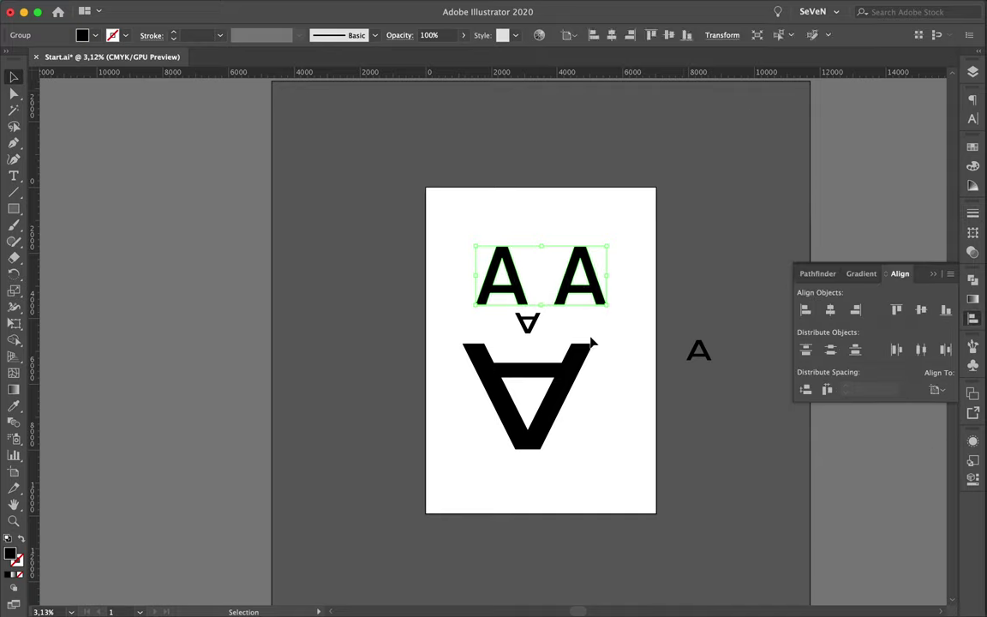
Step: Centre the large inverted-A mouth horizontally on the artboard, then deselect
left_click_drag(463, 325, 588, 401)
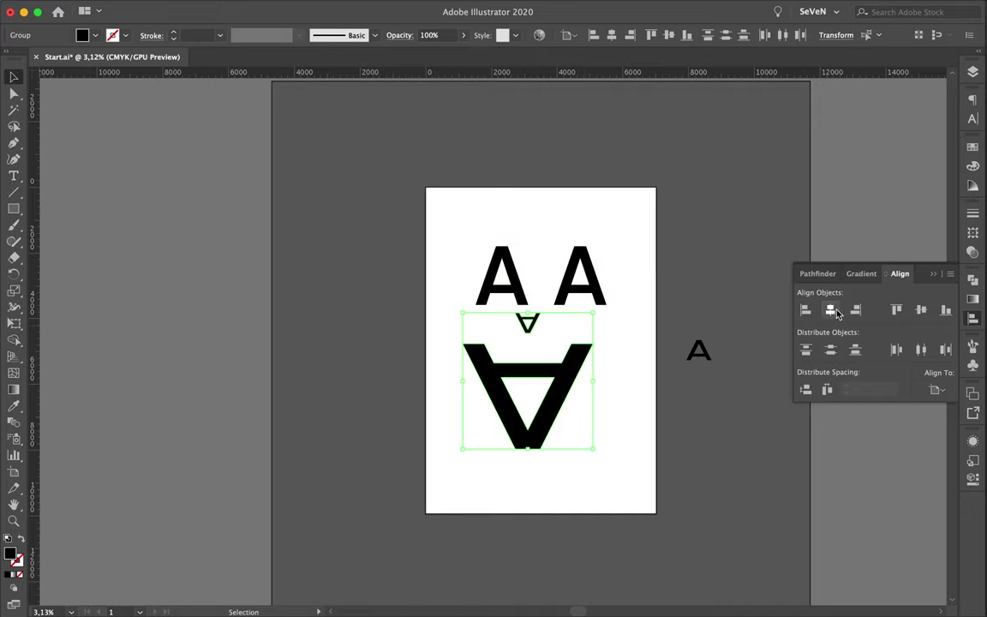
left_click(830, 310)
left_click(637, 214)
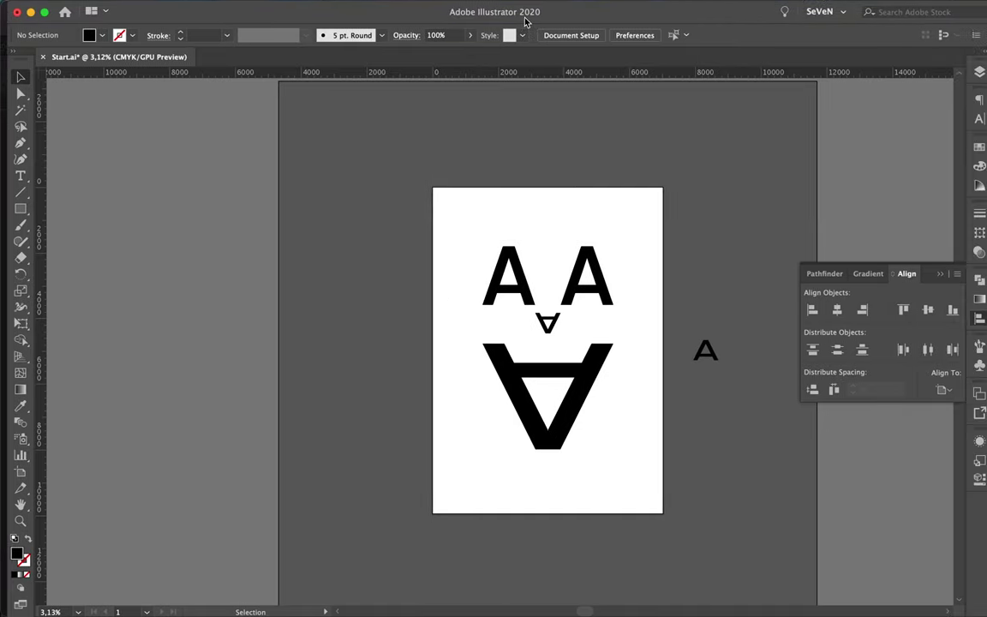
mouse_move(493, 614)
left_click(412, 591)
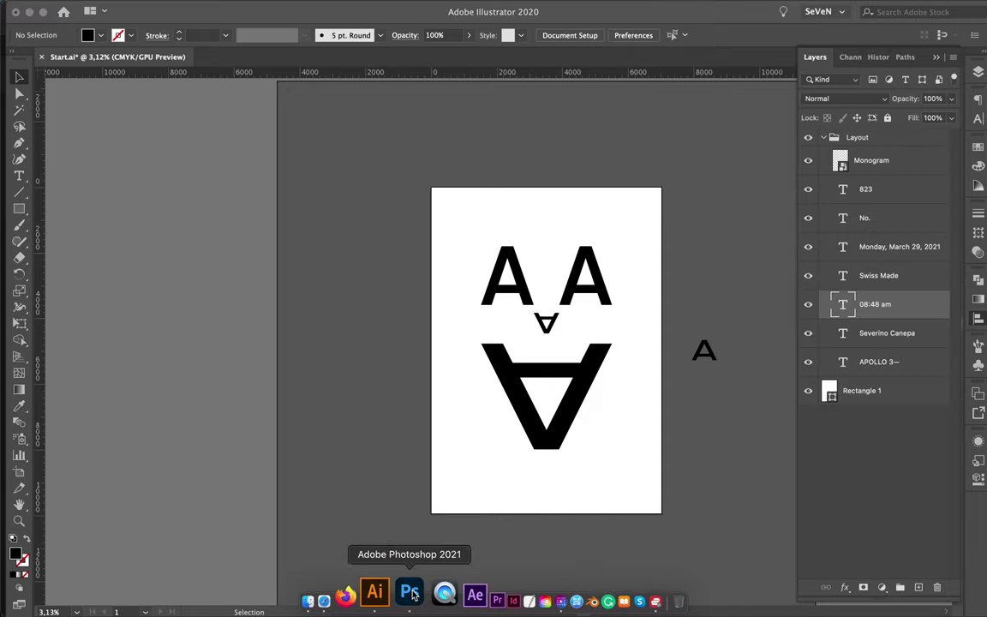
Step: Drag the whole A-glyph face from Illustrator into the Start-White Photoshop poster
left_click(392, 591)
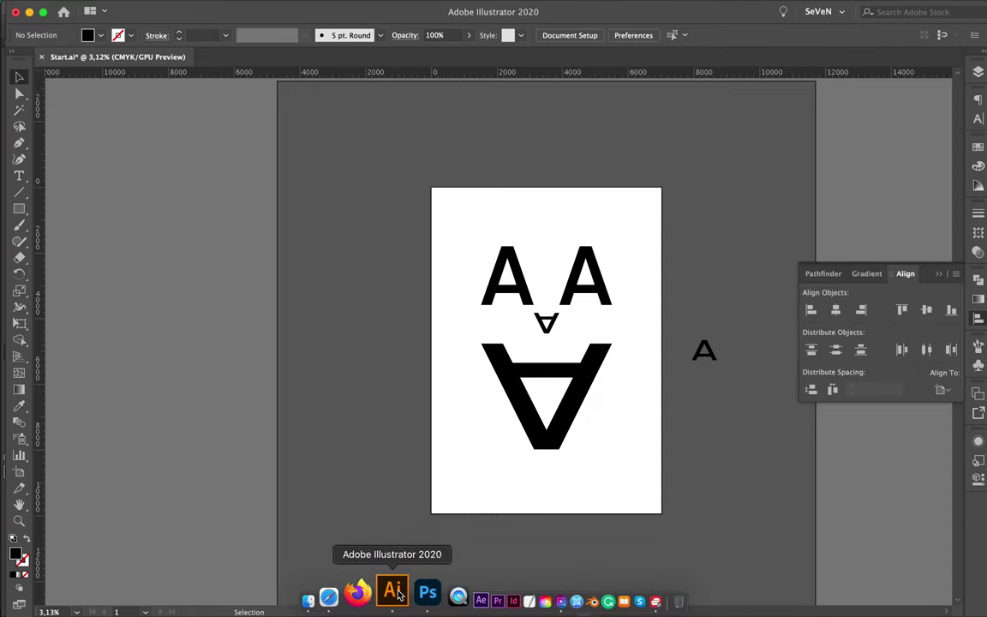
left_click_drag(331, 18, 467, 19)
mouse_move(534, 220)
left_mouse_down()
mouse_move(741, 449)
mouse_move(34, 342)
left_mouse_up()
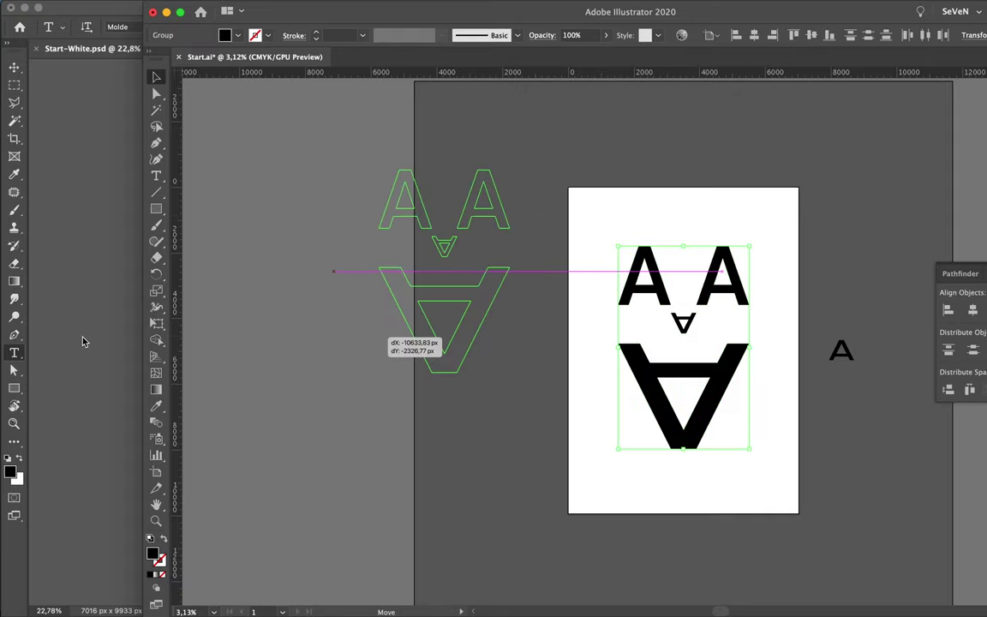
left_click_drag(83, 342, 82, 339)
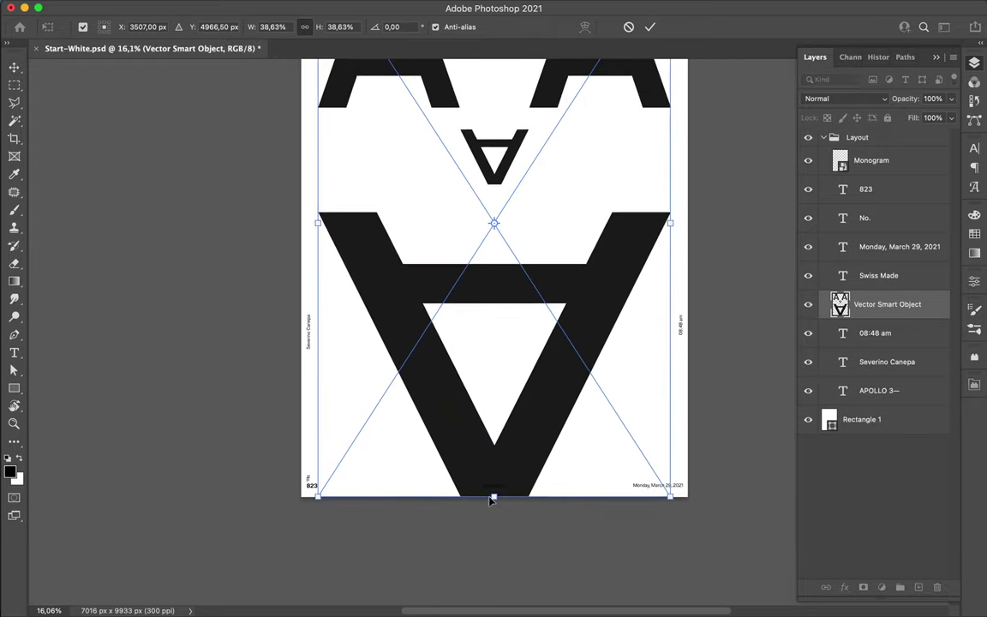
Step: Commit the placed face smart object and move its layer beneath the text layers
scroll(486, 502, "down", 2)
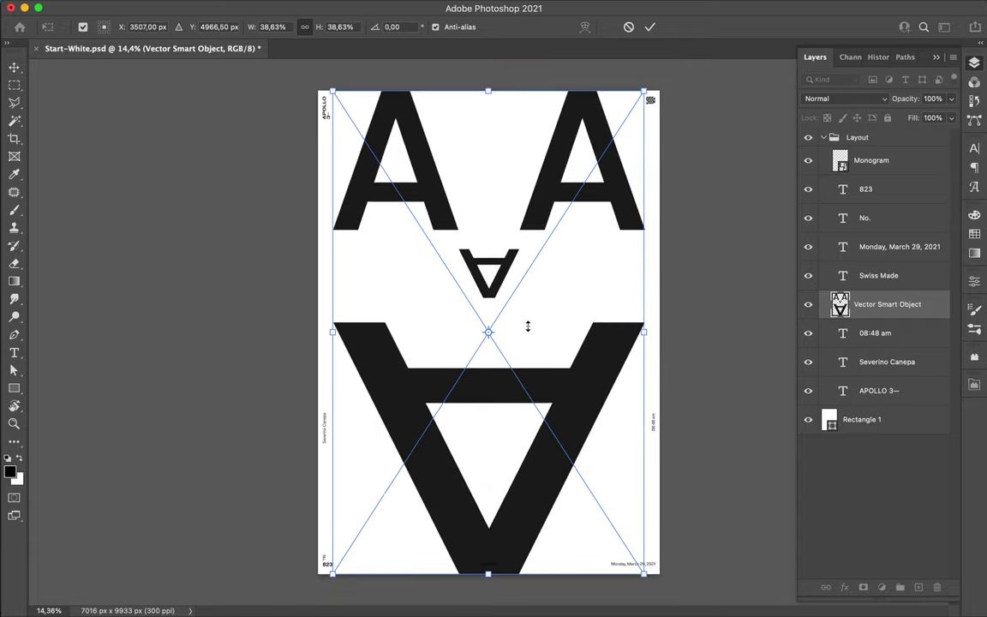
scroll(531, 303, "down", 1)
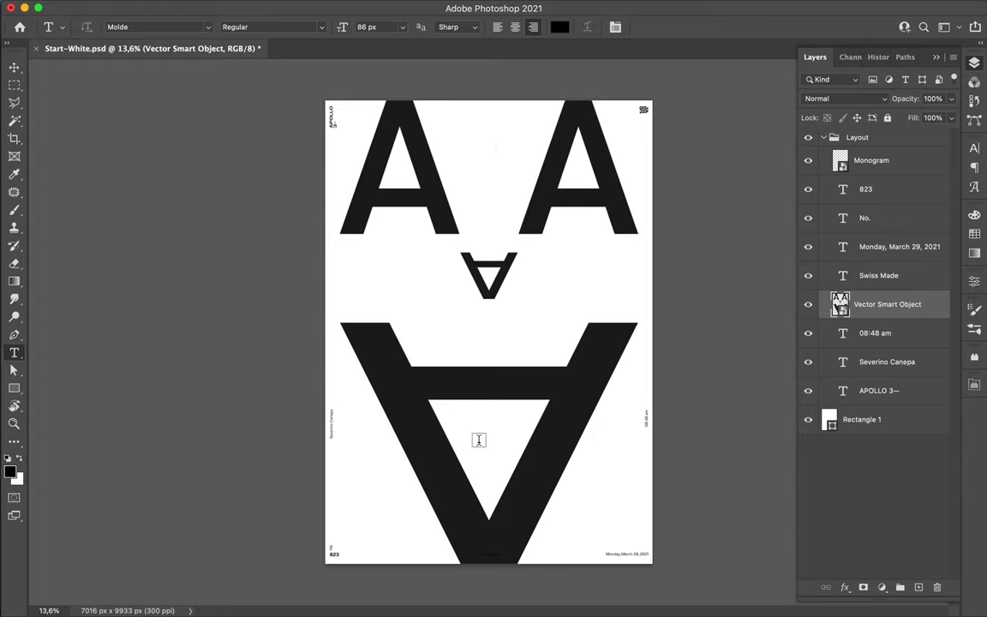
key("v")
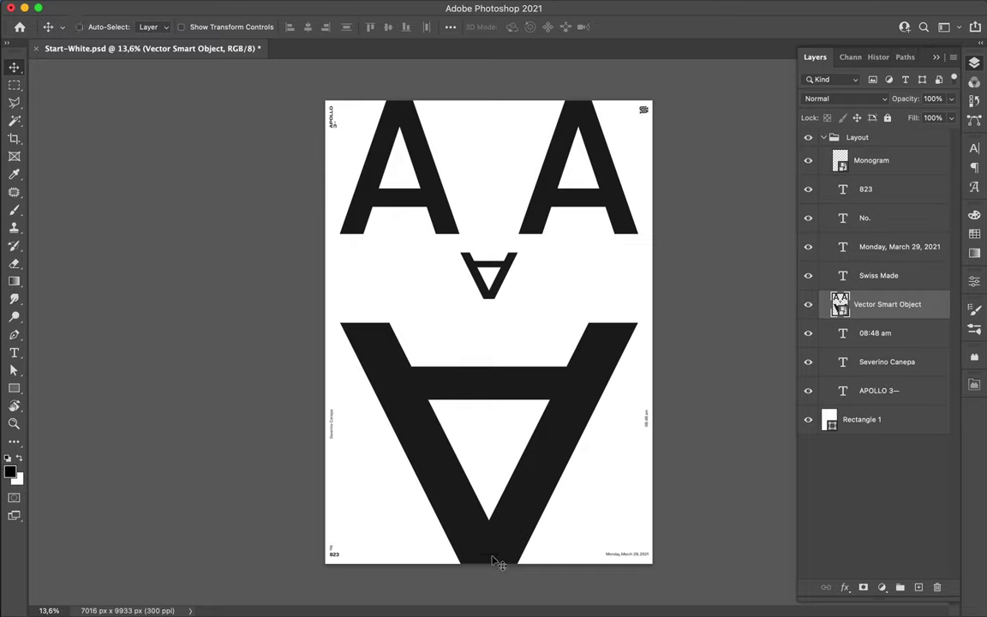
left_click_drag(840, 310, 864, 411)
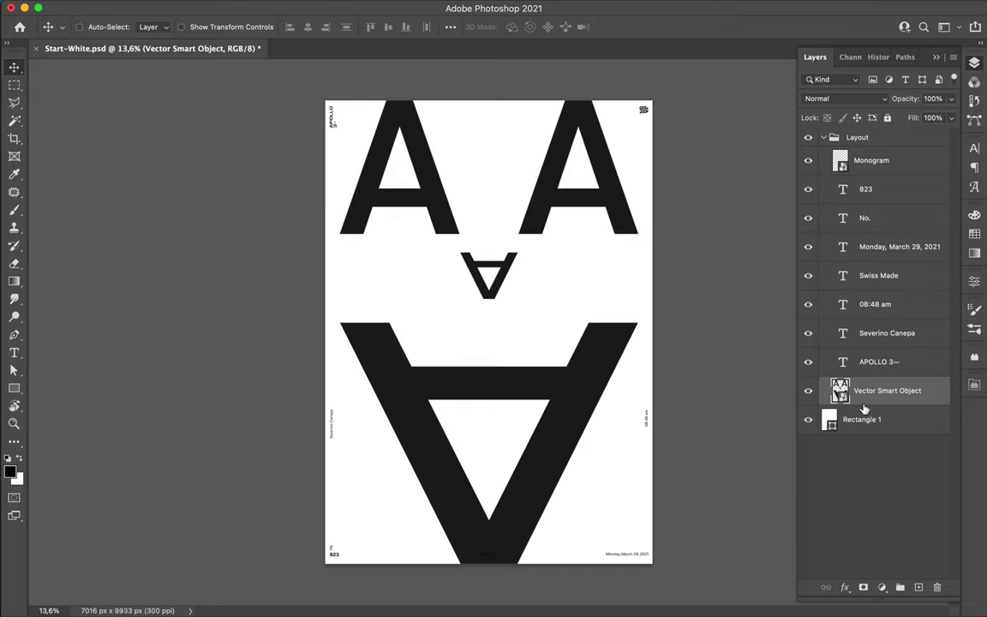
Step: Colour the Swiss Made caption white (ffffff), then select the Vector Smart Object layer
left_click(496, 561)
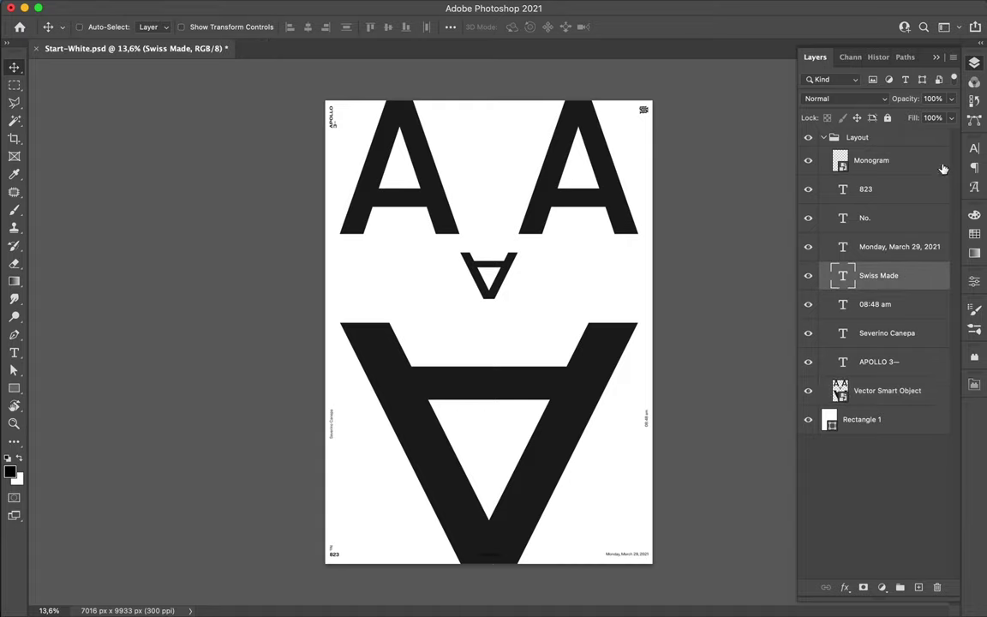
left_click(974, 147)
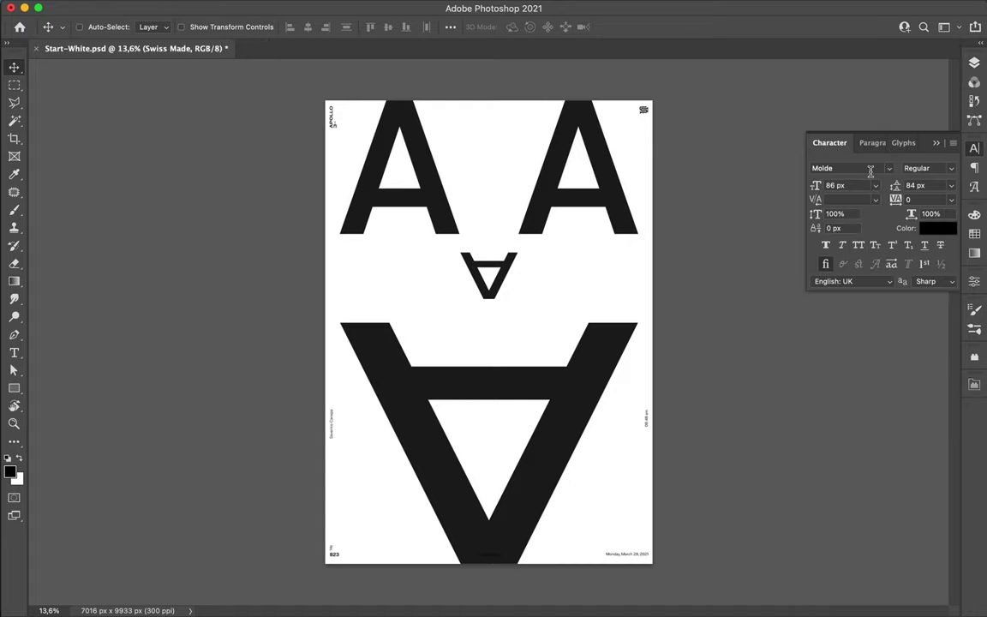
left_click(937, 229)
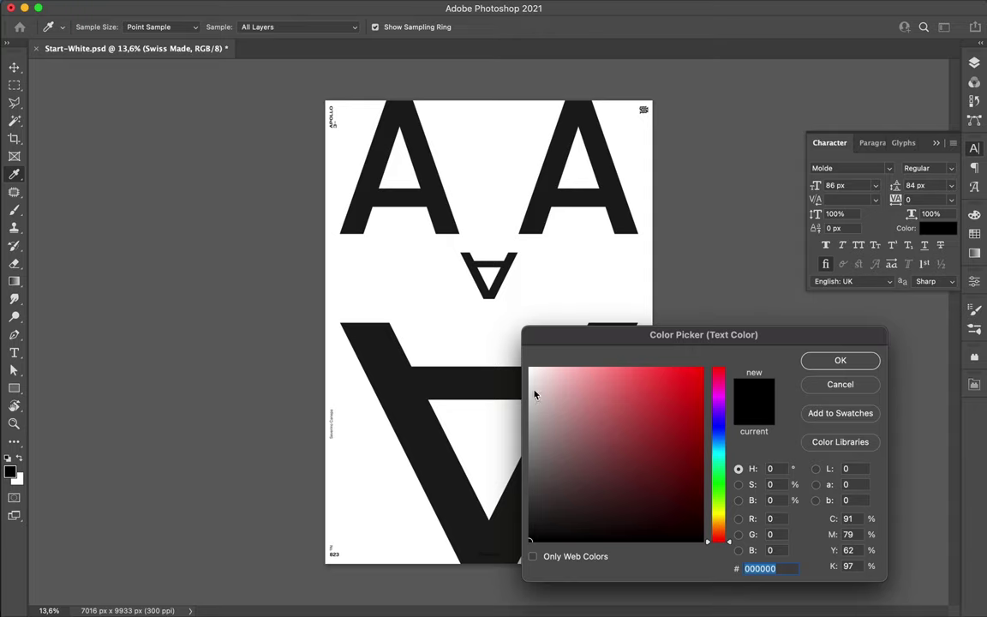
left_click_drag(535, 394, 530, 368)
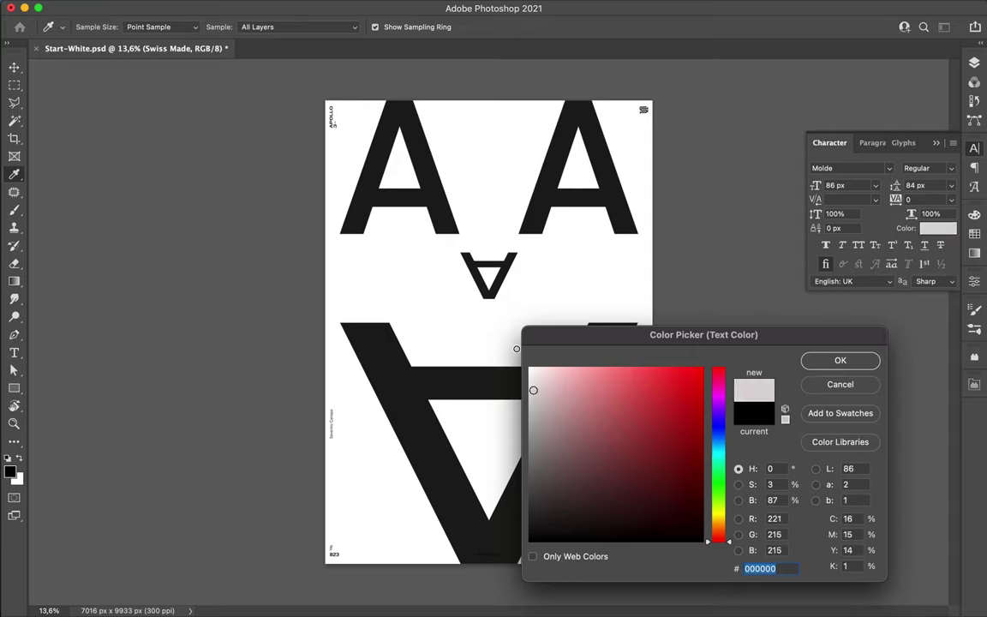
left_click(821, 360)
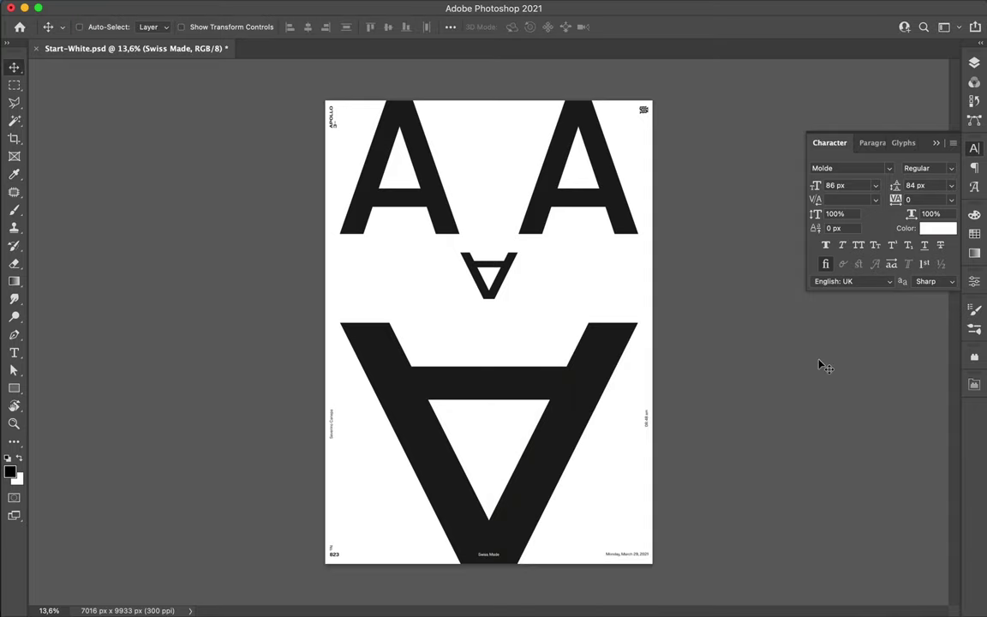
left_click(975, 64)
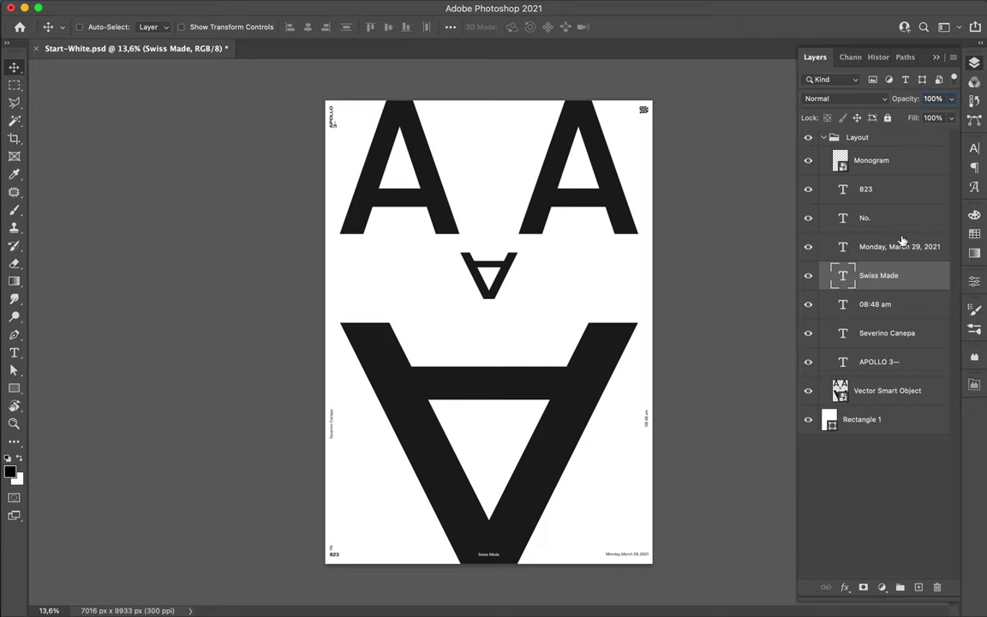
left_click(880, 387)
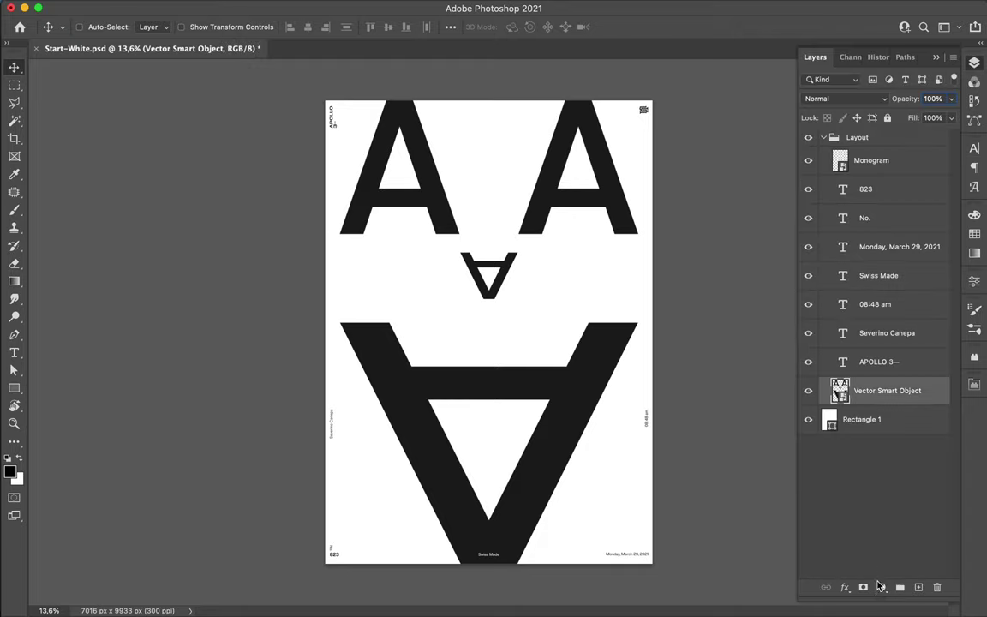
Step: Add an Exposure adjustment at -20 and select it with the Vector Smart Object layer
left_click(881, 586)
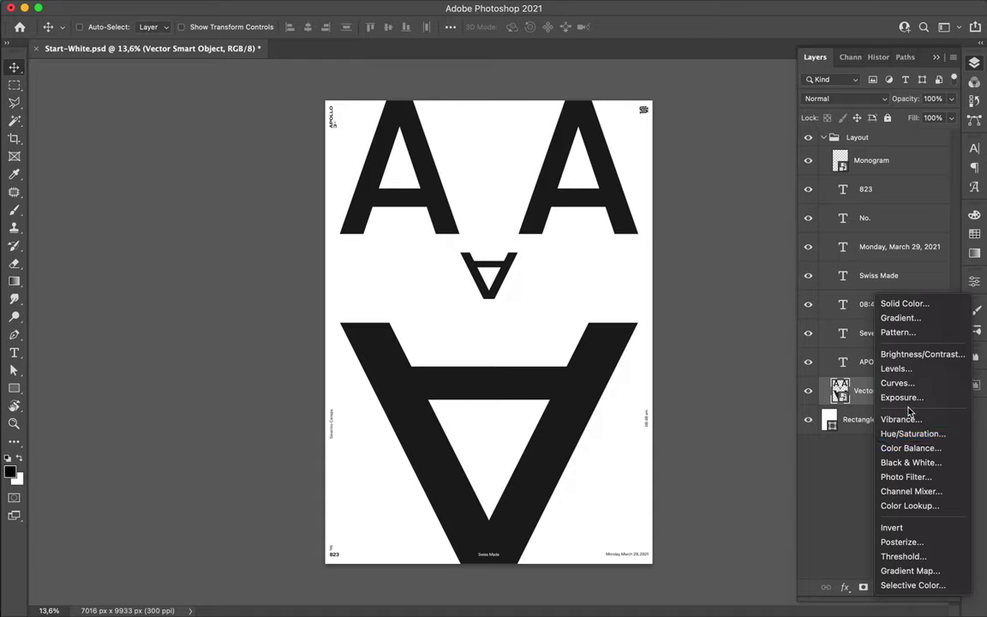
key("Escape")
left_click_drag(849, 357, 644, 363)
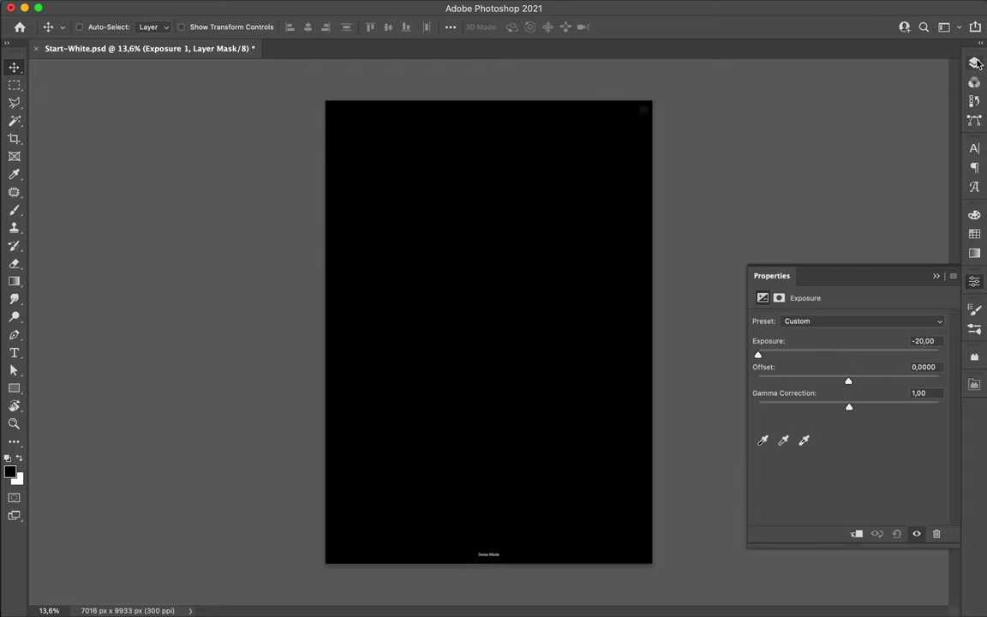
left_click(976, 64)
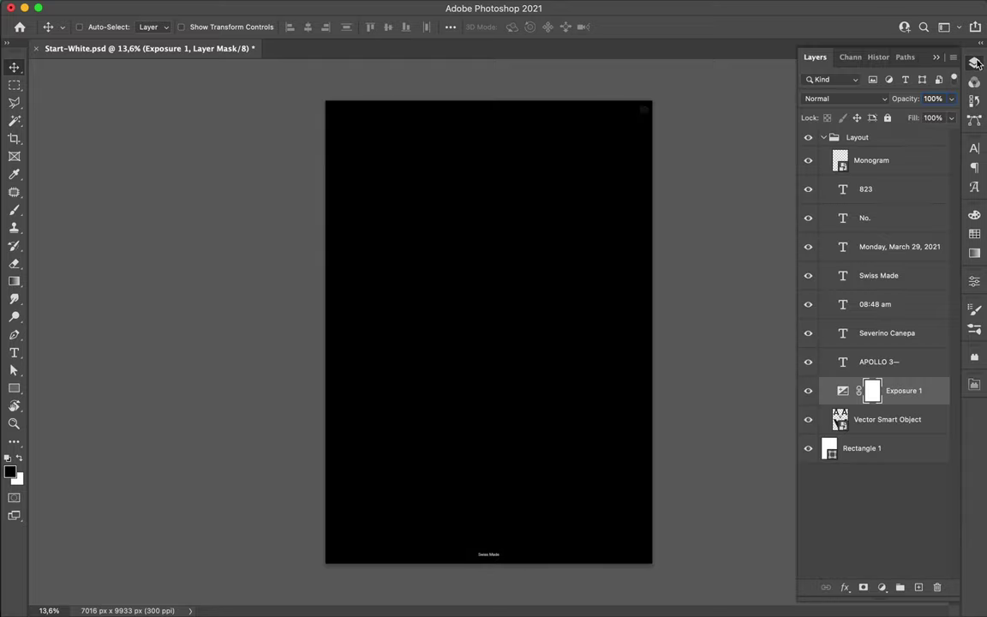
left_click(889, 417, "shift")
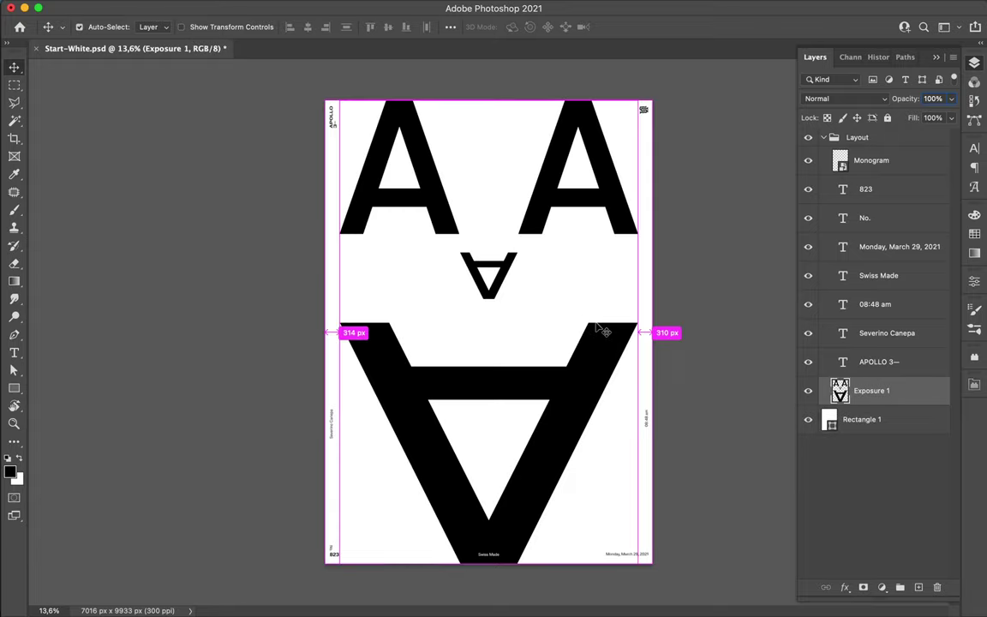
Step: Shrink the A face around its centre in two transforms, committing it at 59.69%
key("ctrl+t")
left_click_drag(488, 565, 488, 512)
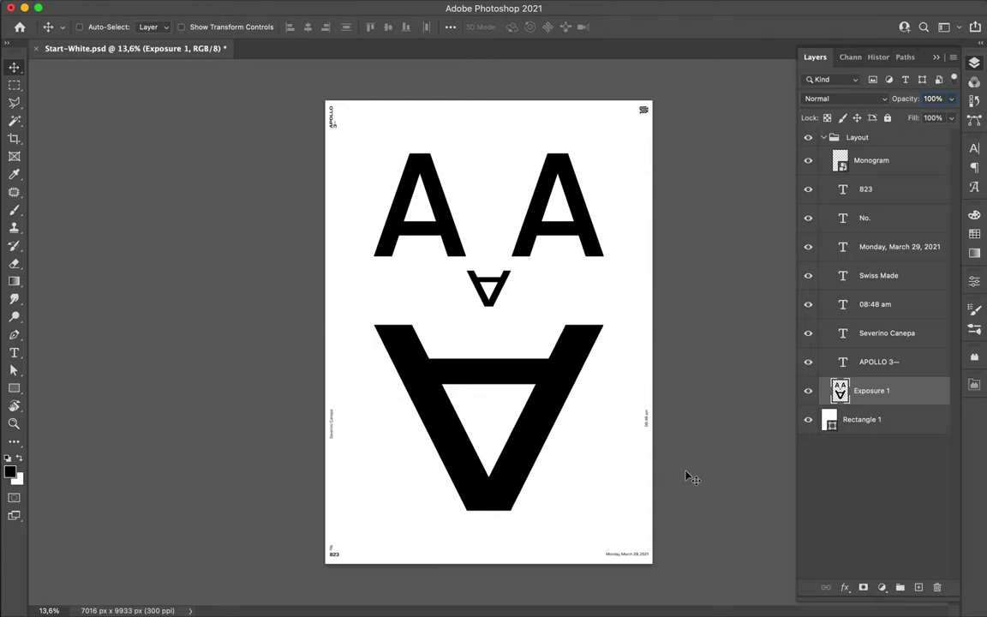
key("ctrl+t")
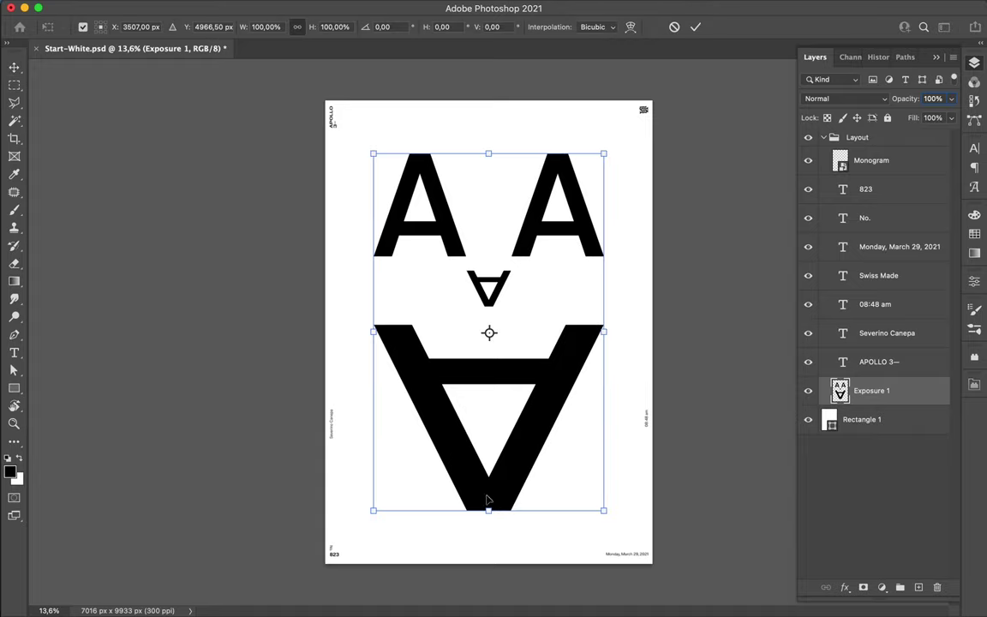
left_click_drag(487, 493, 489, 440)
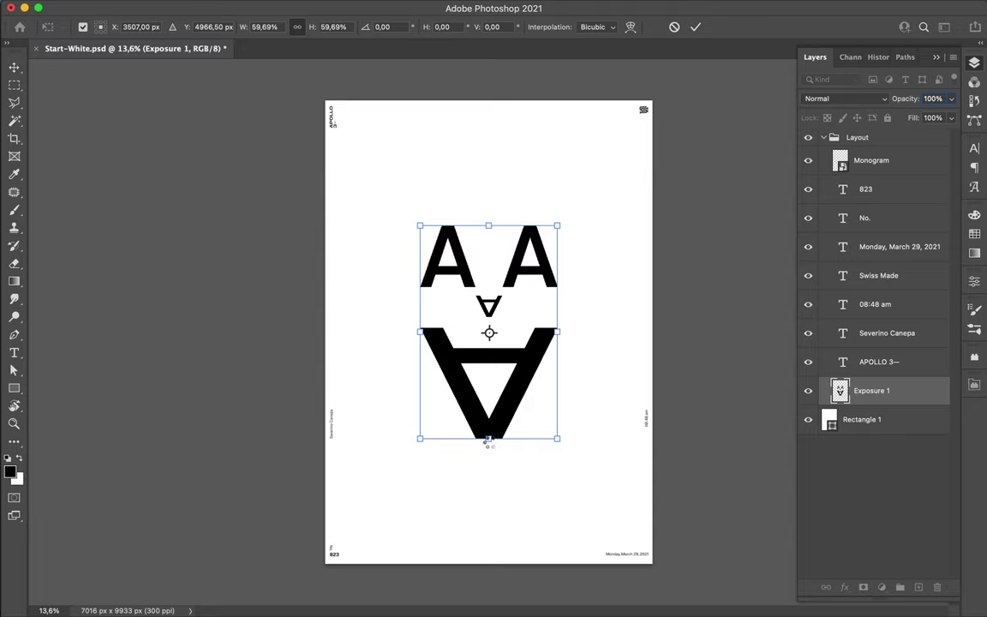
key("Return")
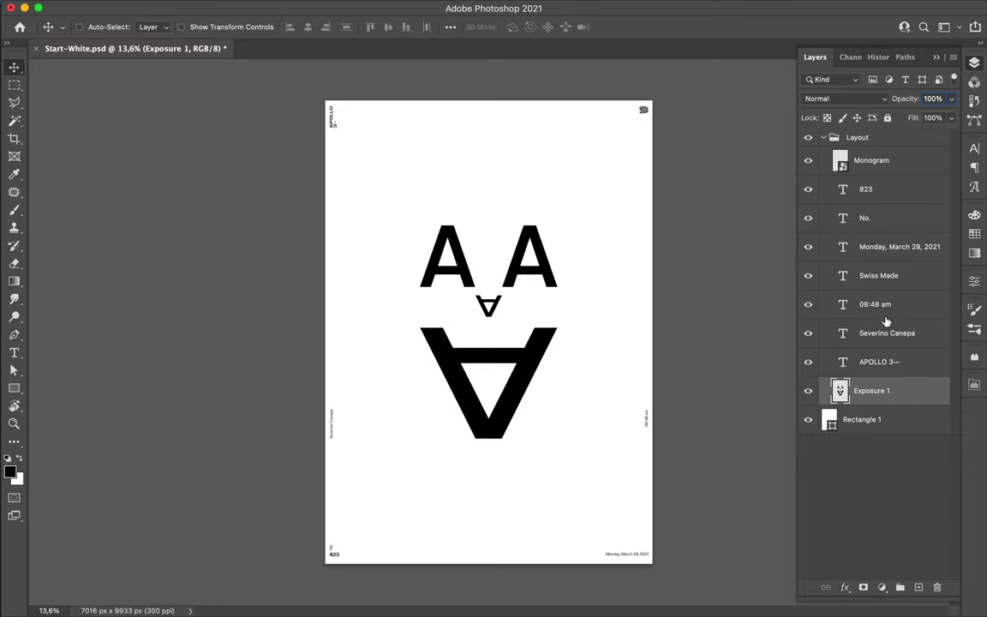
Step: Set the Swiss Made caption's text colour back to black
left_click(874, 276)
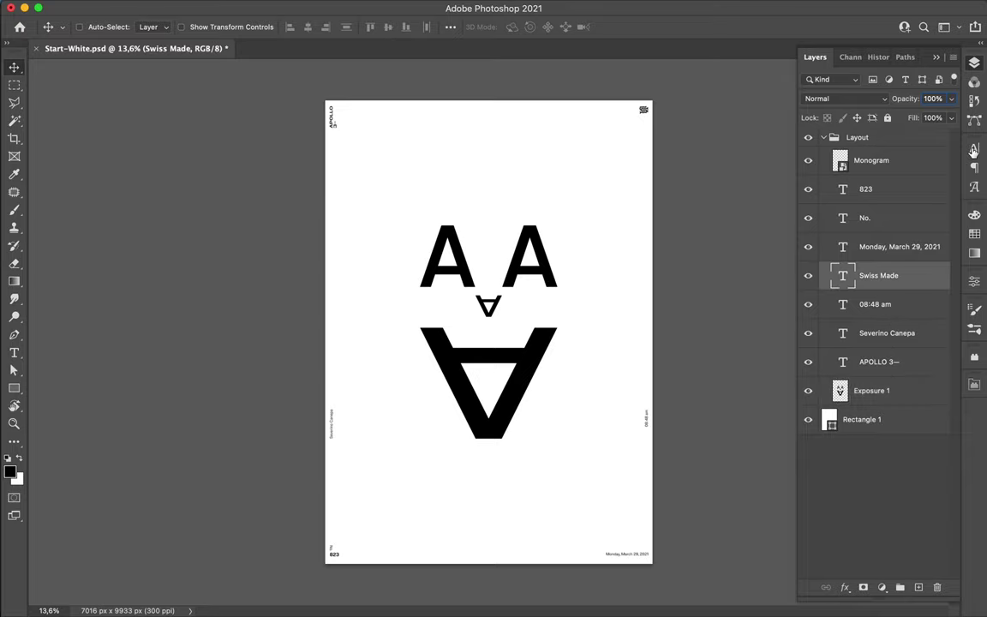
left_click(974, 150)
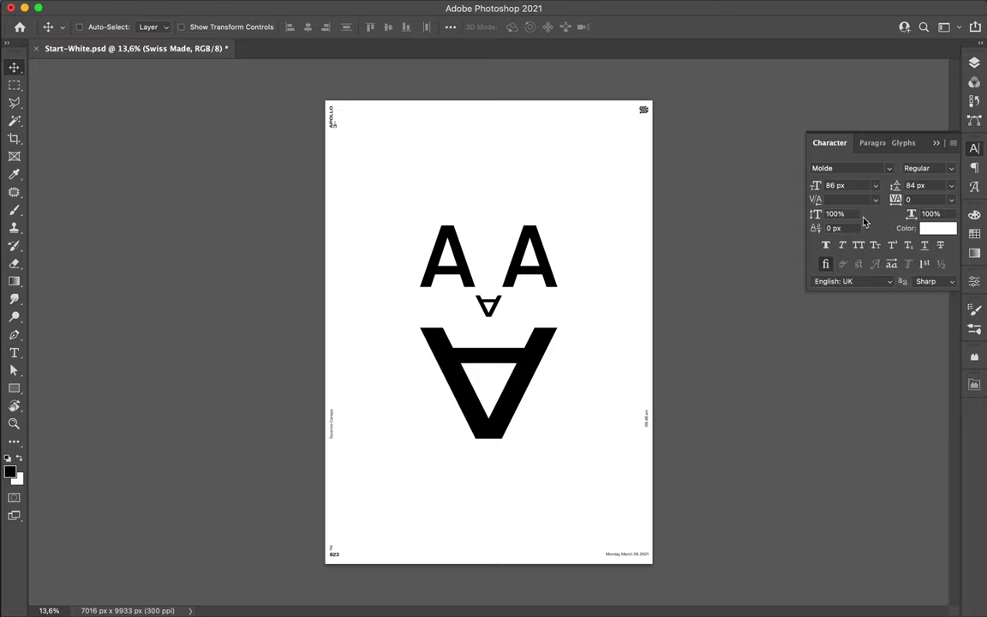
left_click(939, 228)
left_click_drag(590, 419, 527, 543)
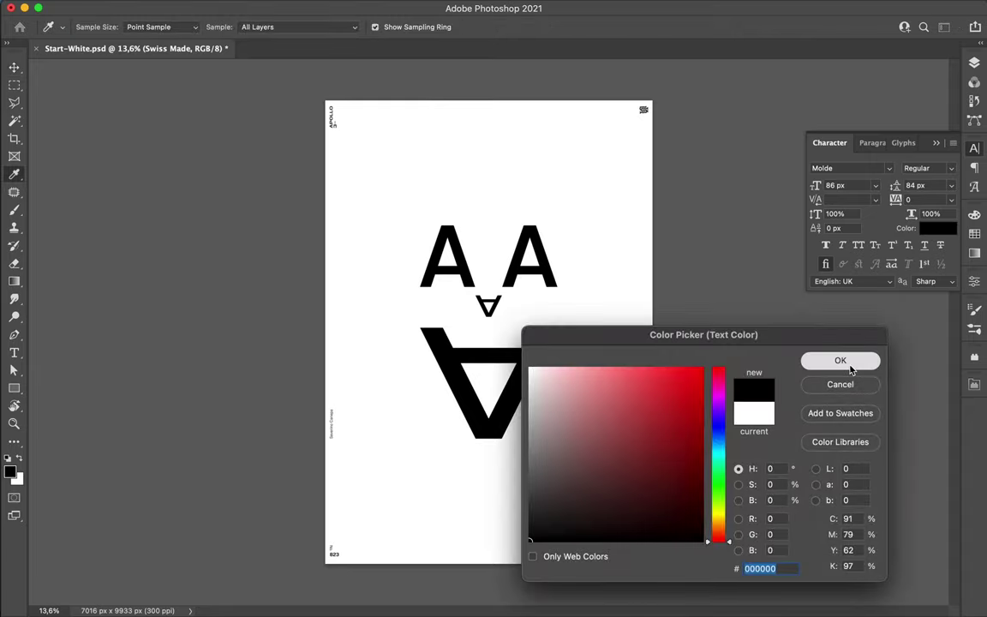
left_click(840, 360)
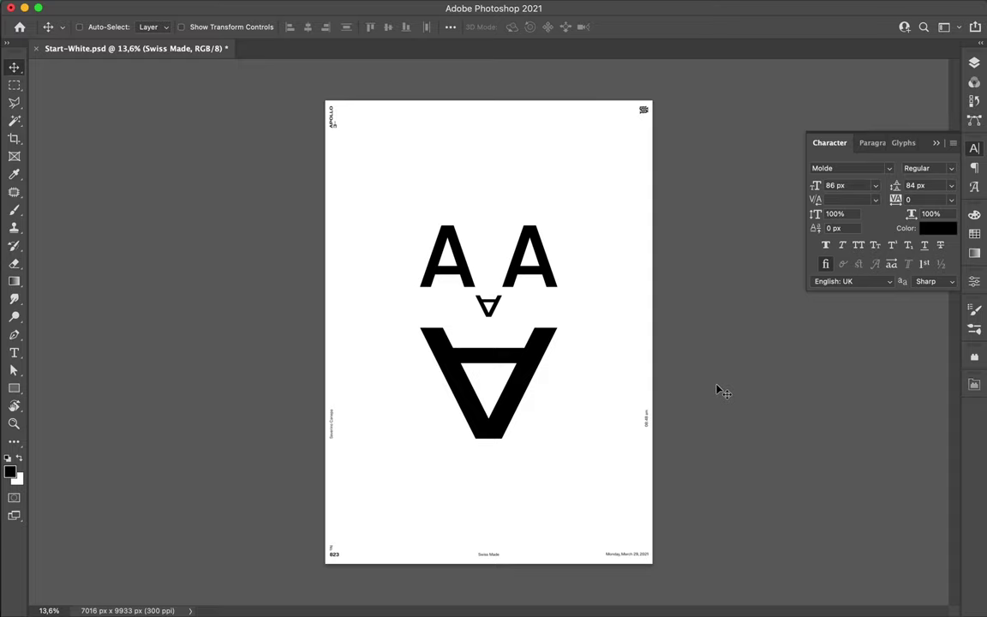
Step: Centre the Exposure 1 A face horizontally on the canvas and save Start-White.psd
left_click(449, 26)
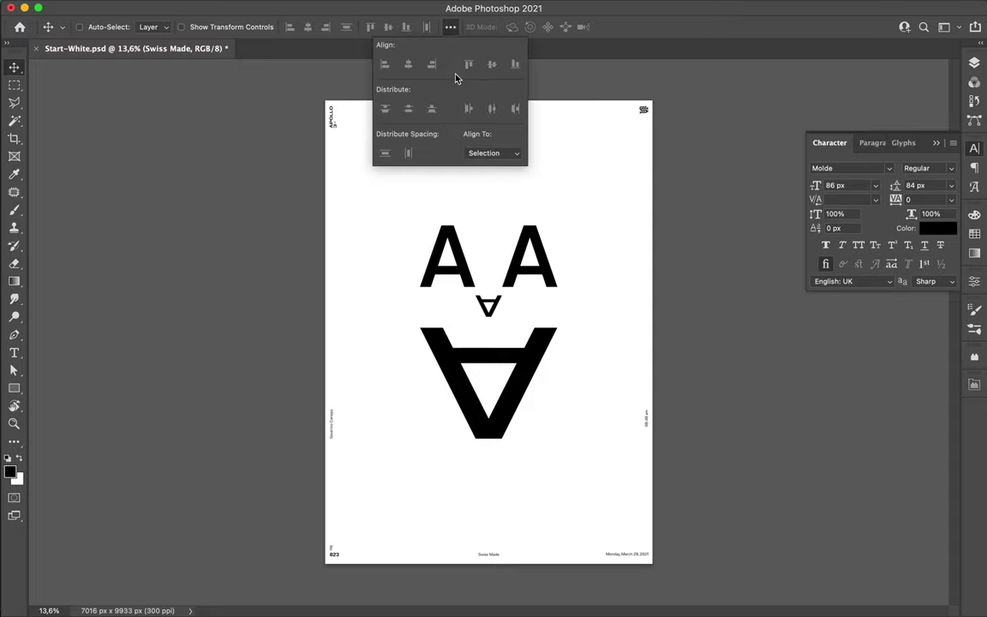
left_click(525, 201)
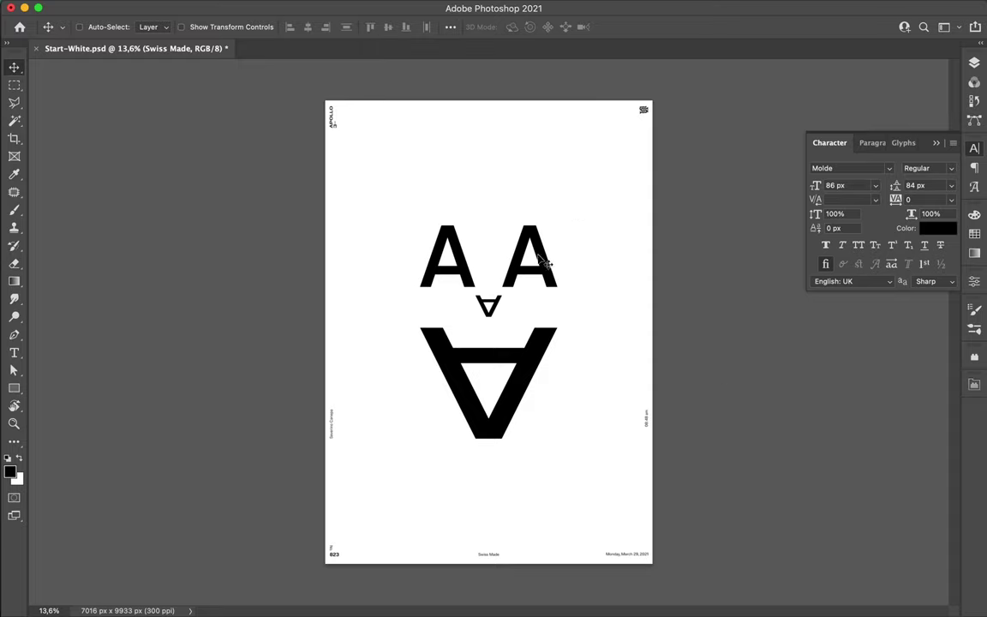
left_click(450, 26)
left_click(492, 153)
left_click(497, 166)
left_click(408, 65)
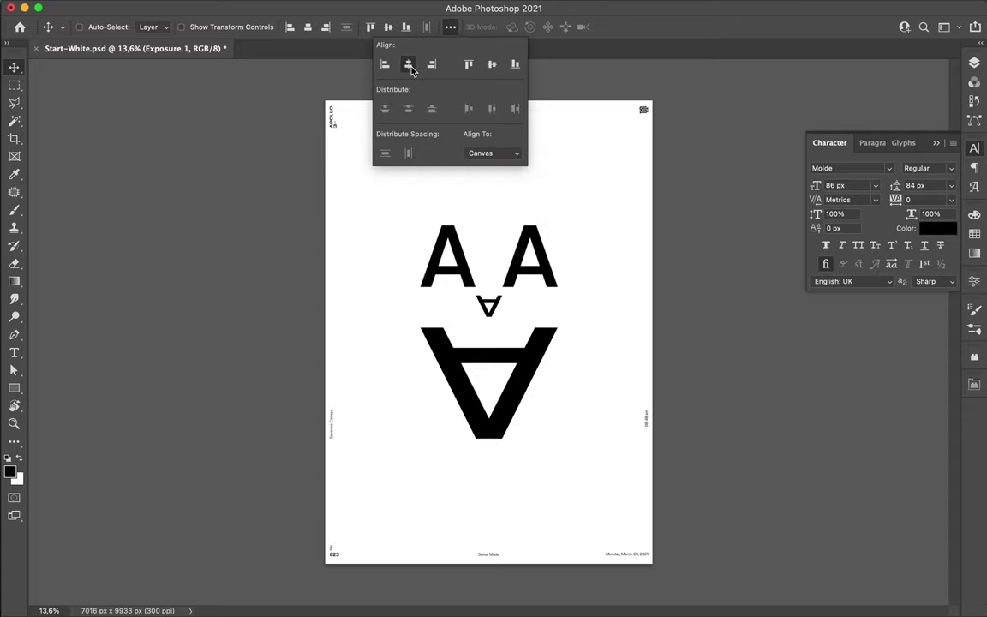
left_click(645, 255)
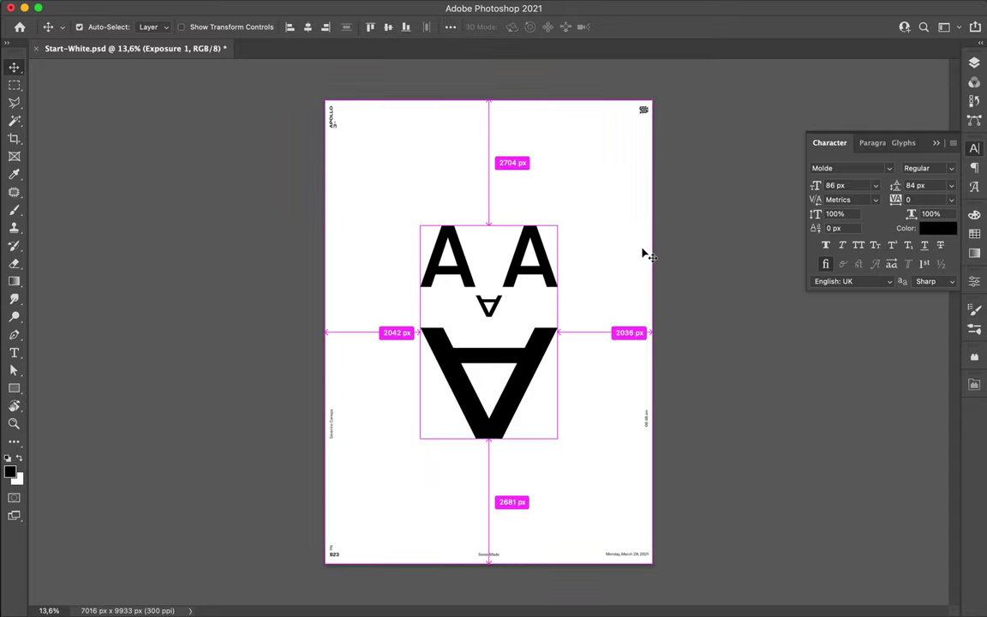
key("super+s")
left_click(688, 6)
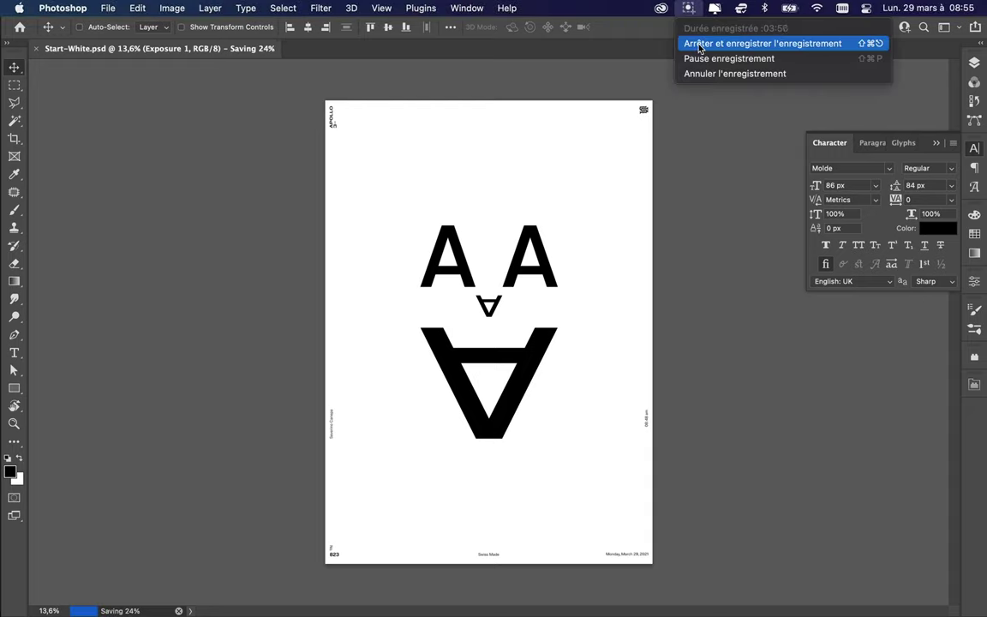
left_click(689, 42)
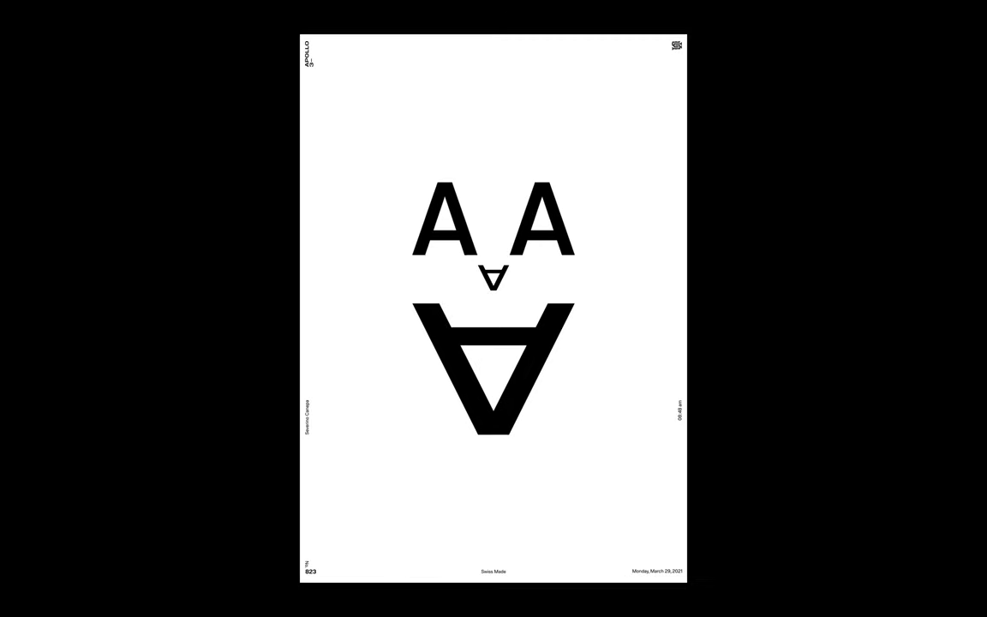